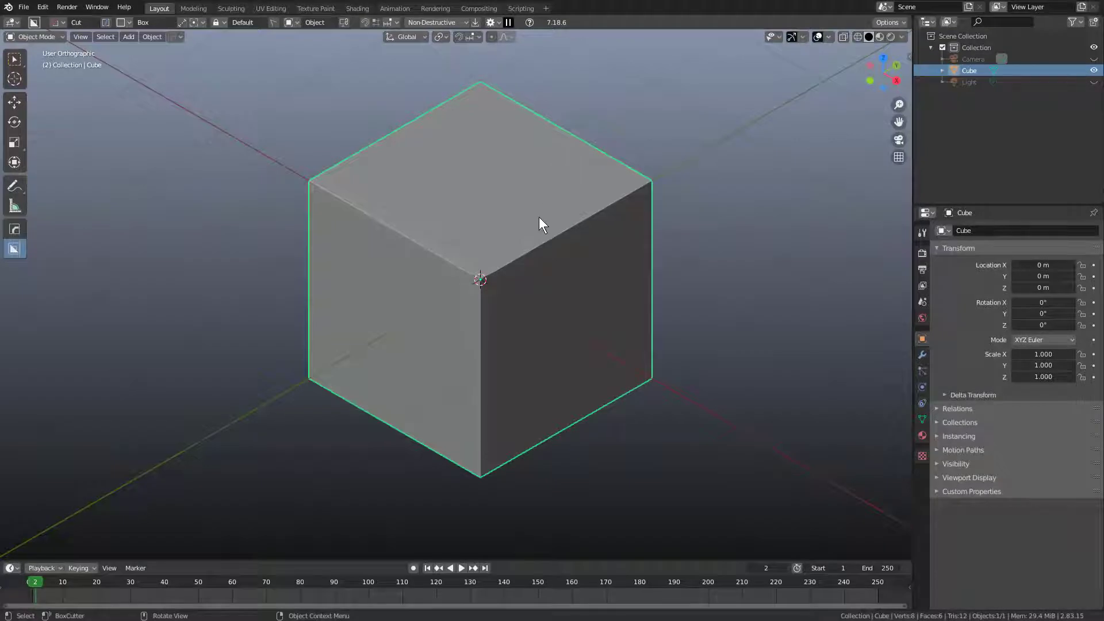
Enter Edit Mode on the default cube and select only its front vertical edge.
middle_click_drag(513, 263, 514, 254)
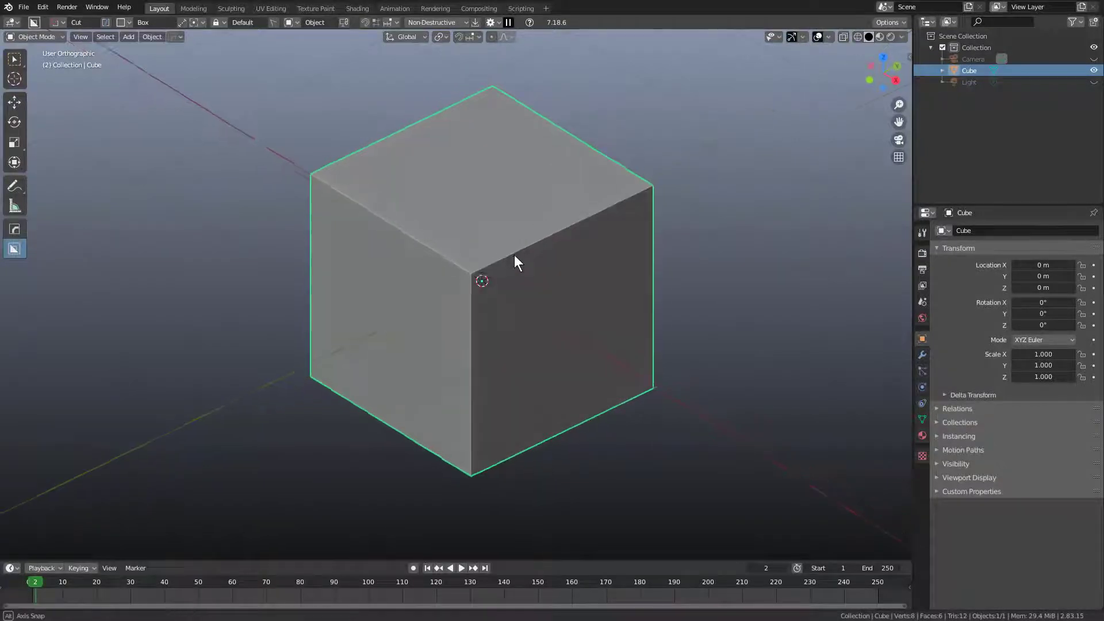
key("Tab")
left_click(473, 302)
key("q")
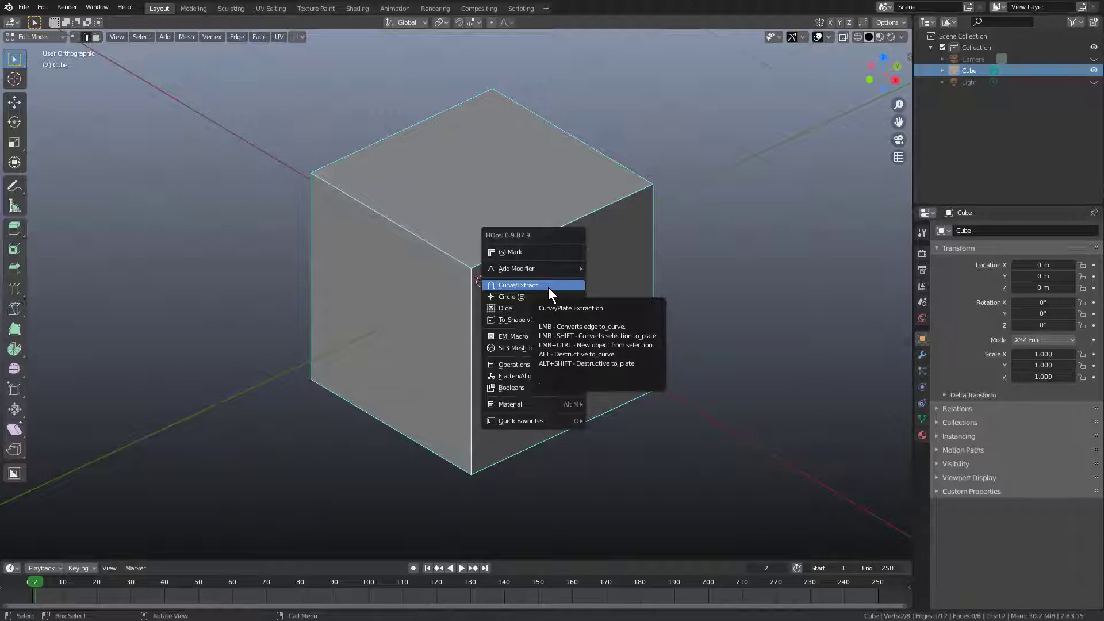
middle_click(486, 281)
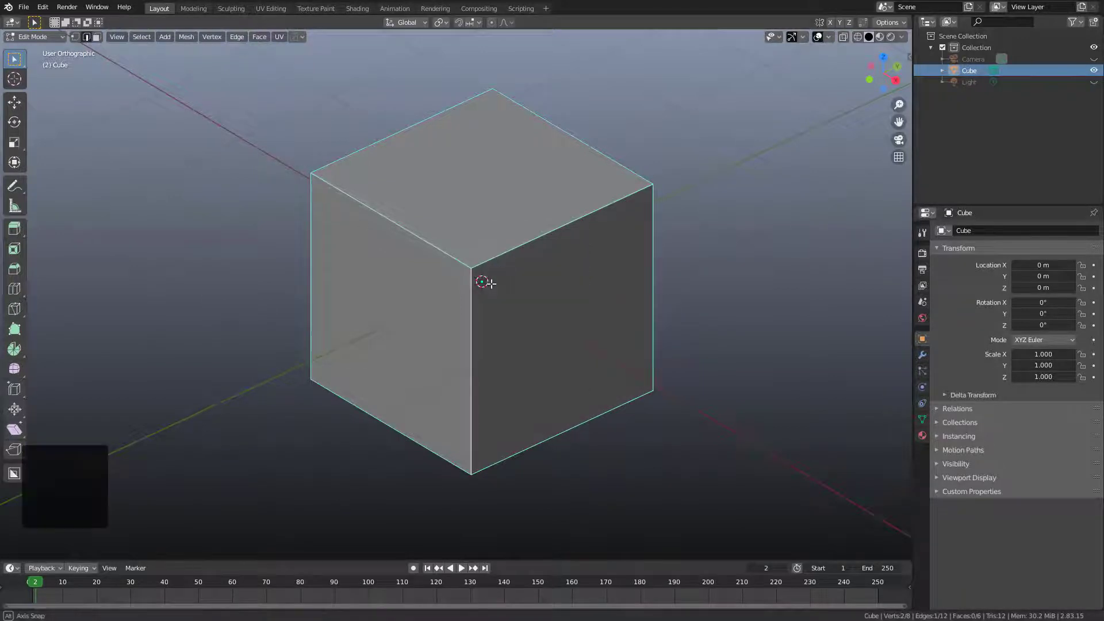
middle_click_drag(486, 281, 501, 285)
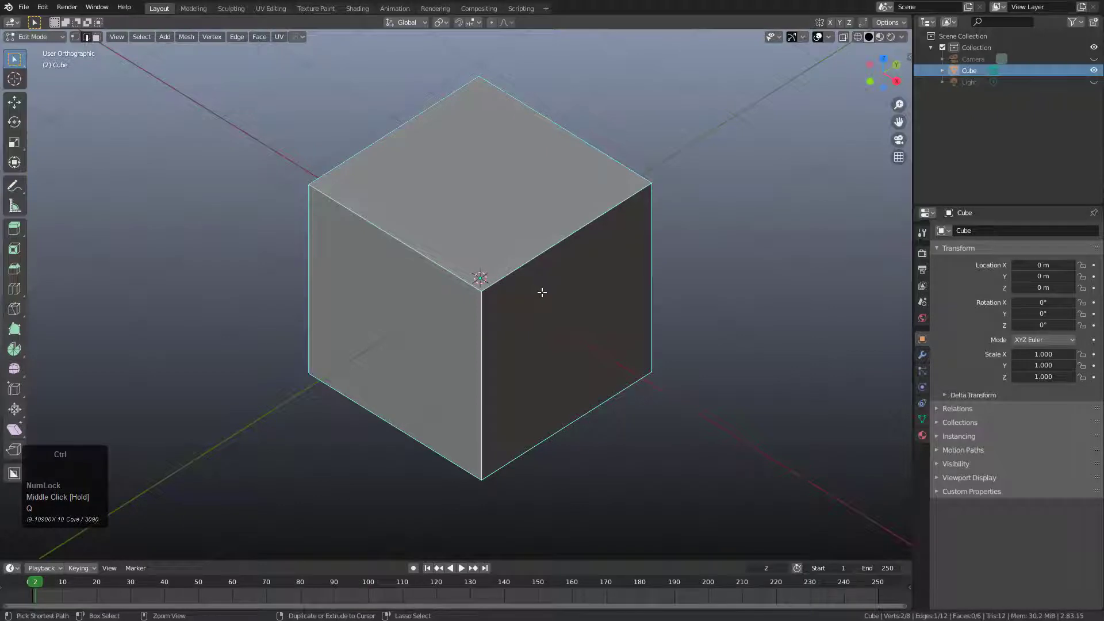
Bevel the front vertical edge into a rounded corner with about 10 segments.
key("q")
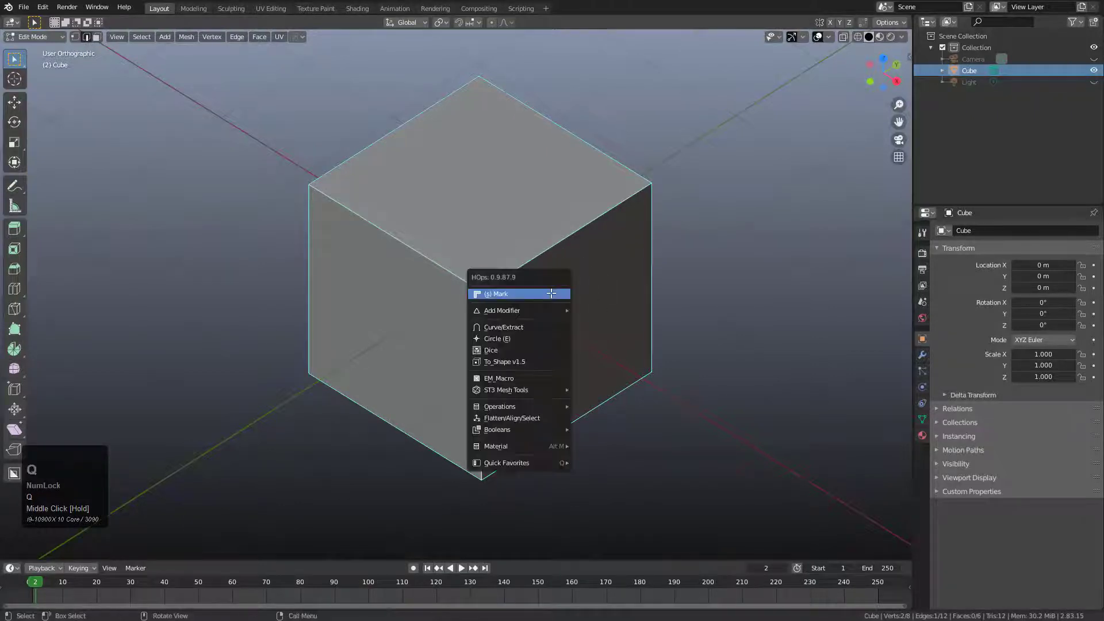
key("Escape")
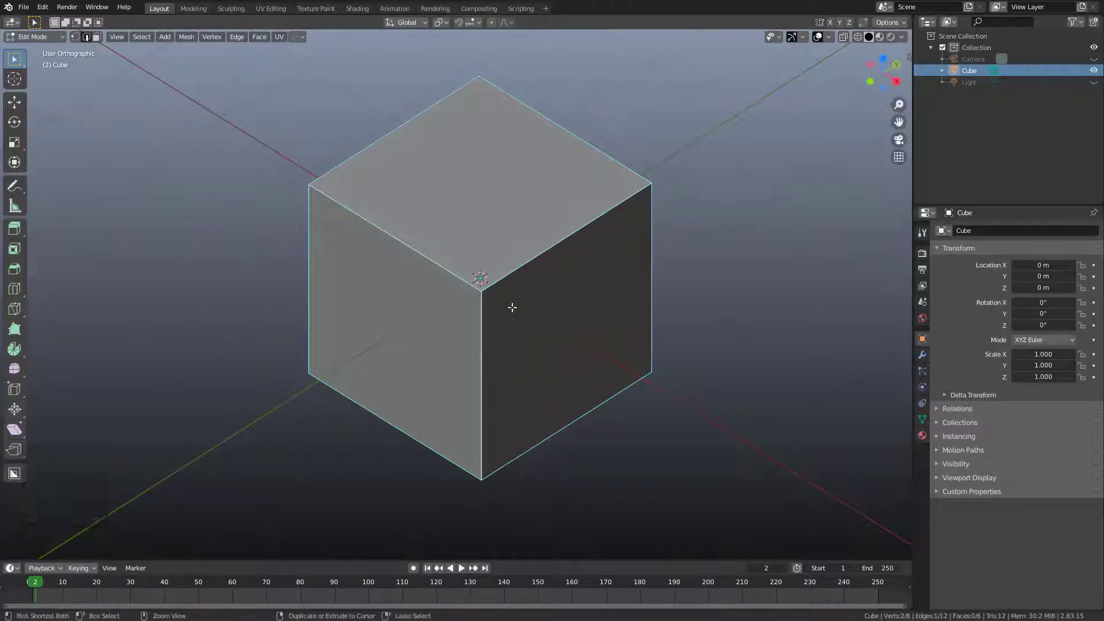
key("ctrl+b")
scroll(632, 299, "up", 7)
scroll(630, 298, "up", 2)
left_click(623, 297)
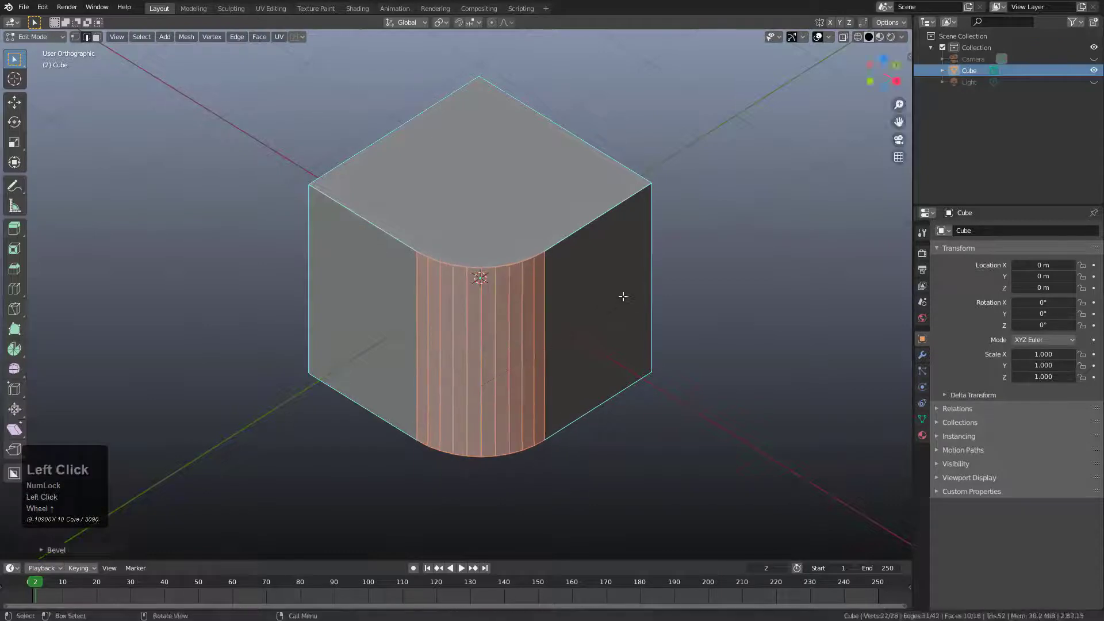
Select the top rim edge path, extract it with Curve/Extract, then delete Cube_Curve.
left_click(392, 234)
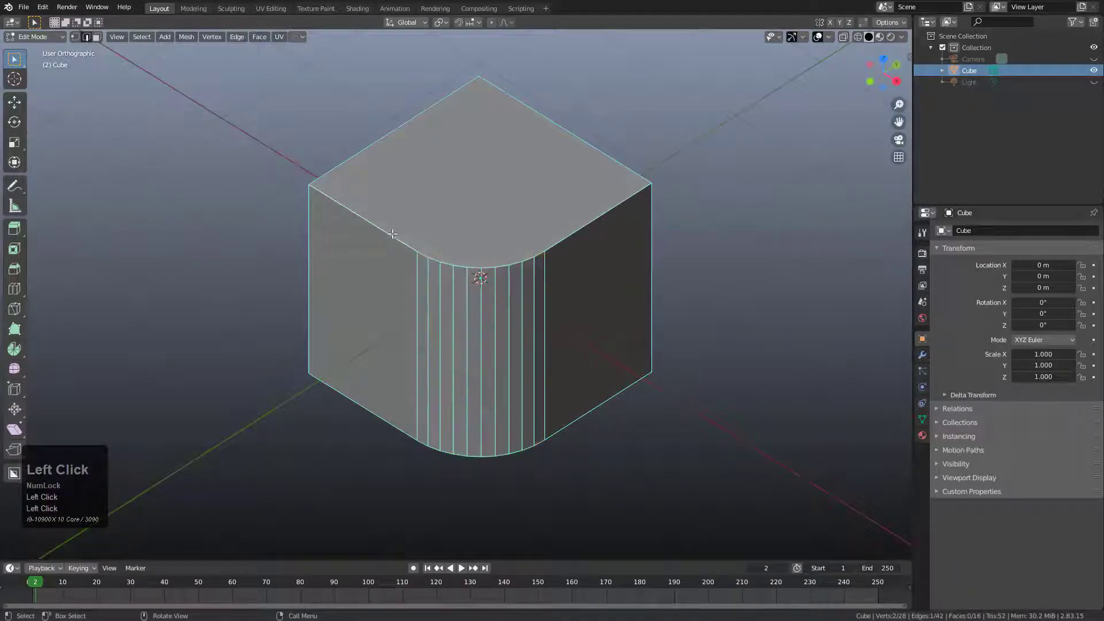
left_click(593, 227, "ctrl")
key("q")
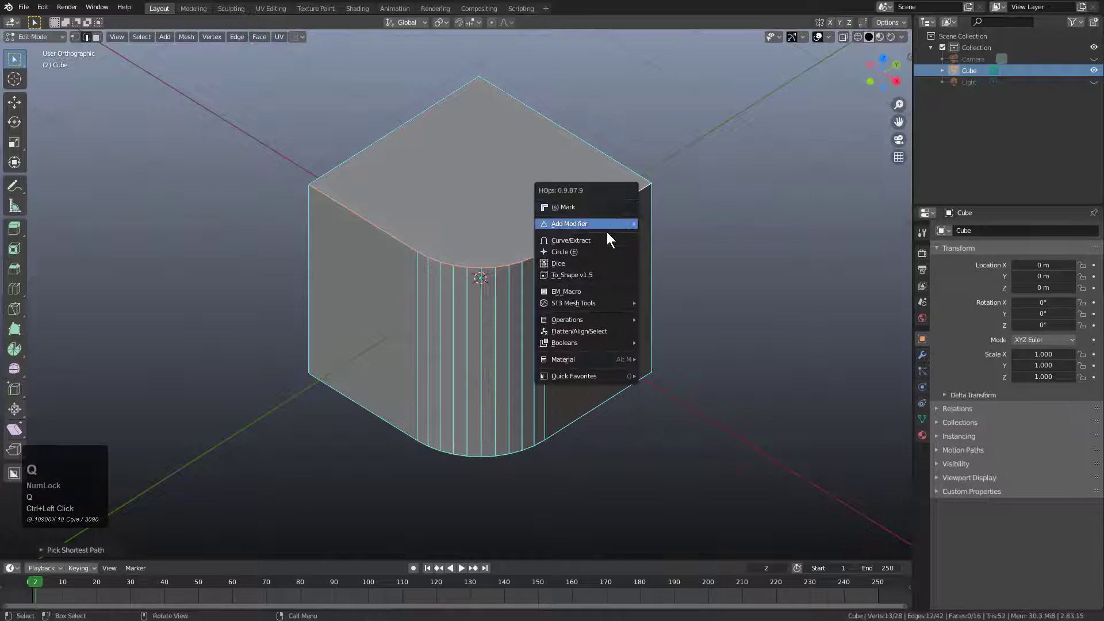
left_click(603, 242)
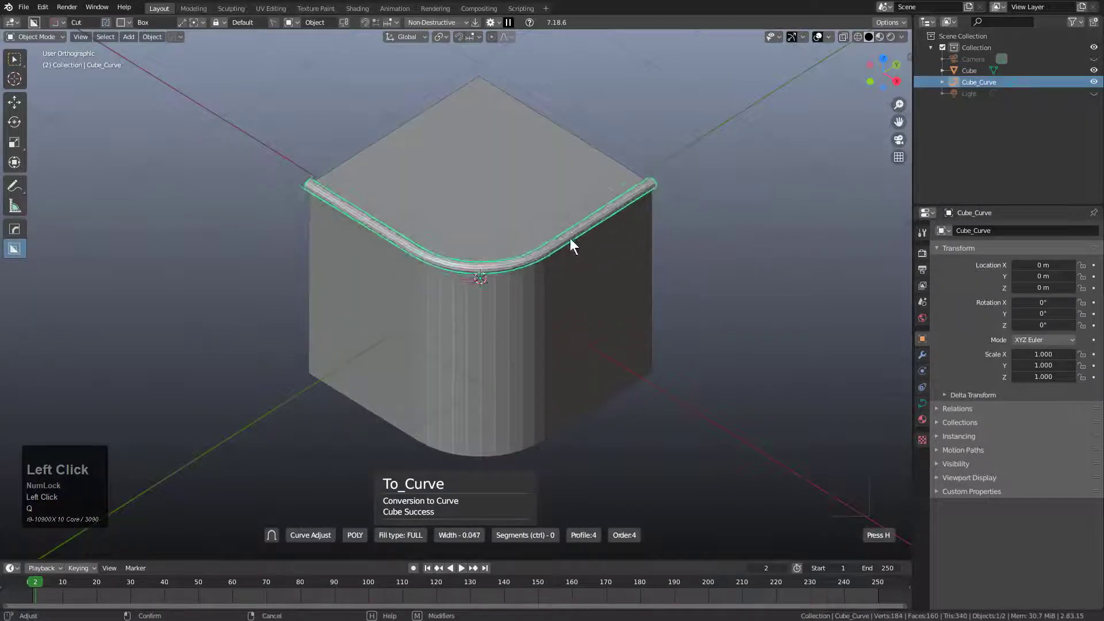
right_click(446, 225)
key("x")
left_click(434, 225)
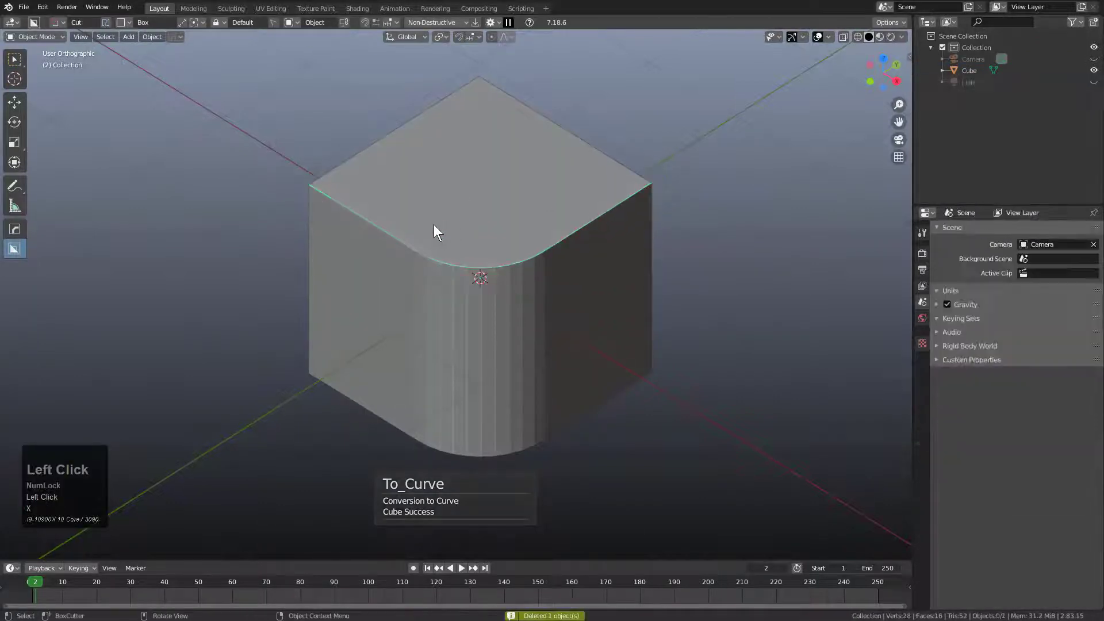
Cut a box-shaped notch into the cube's top-left with BoxCutter.
left_click(434, 232)
left_click_drag(445, 193, 362, 271)
left_click(379, 334)
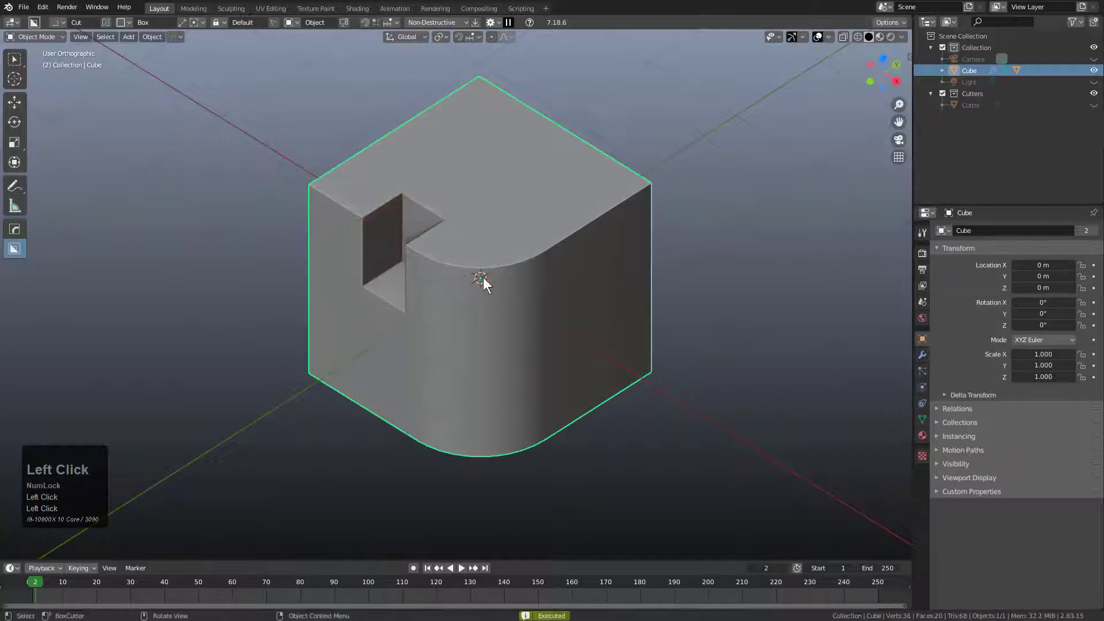
Extract the rim edges as a HardOps curve, then delete that curve.
key("Tab")
key("q")
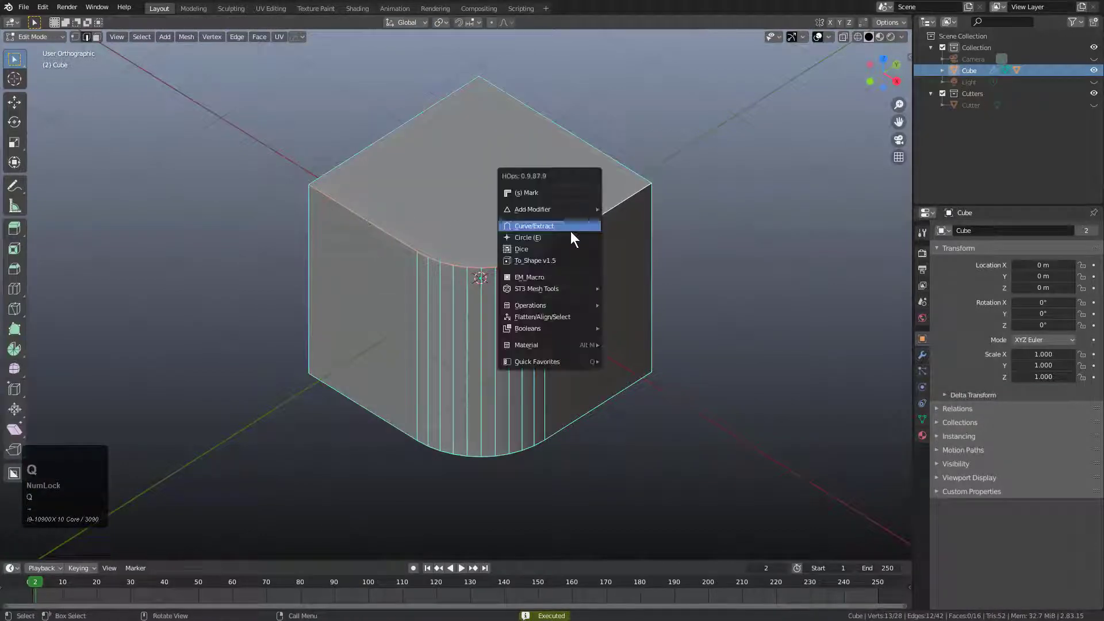
left_click(565, 224)
key("x")
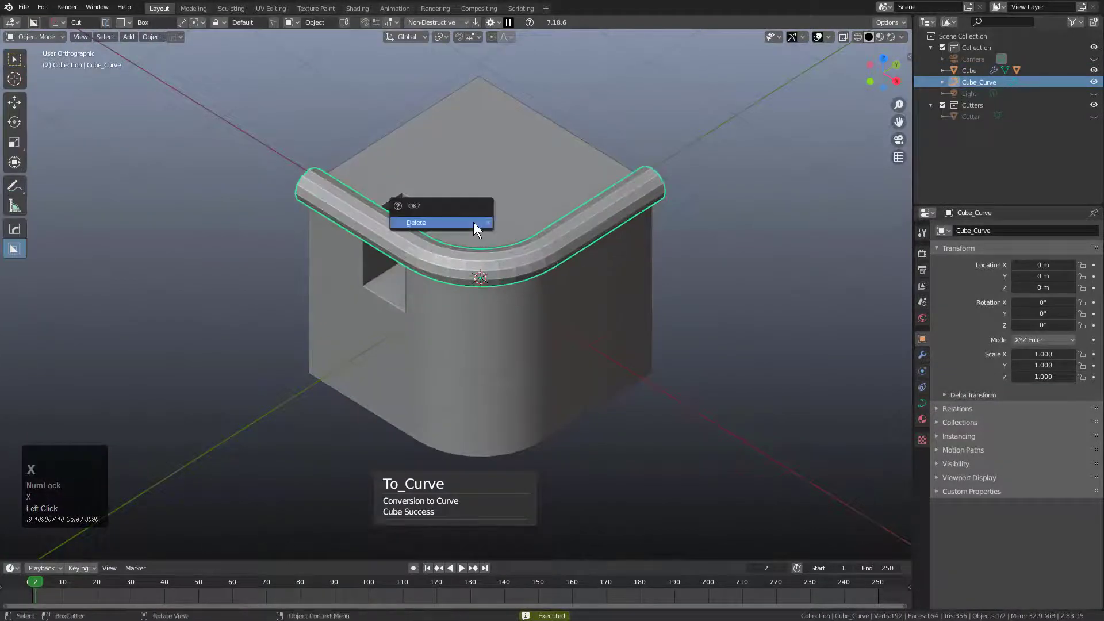
left_click(474, 223)
Draw a second cutting box across the cube's top-right corner.
left_click_drag(581, 256, 657, 229)
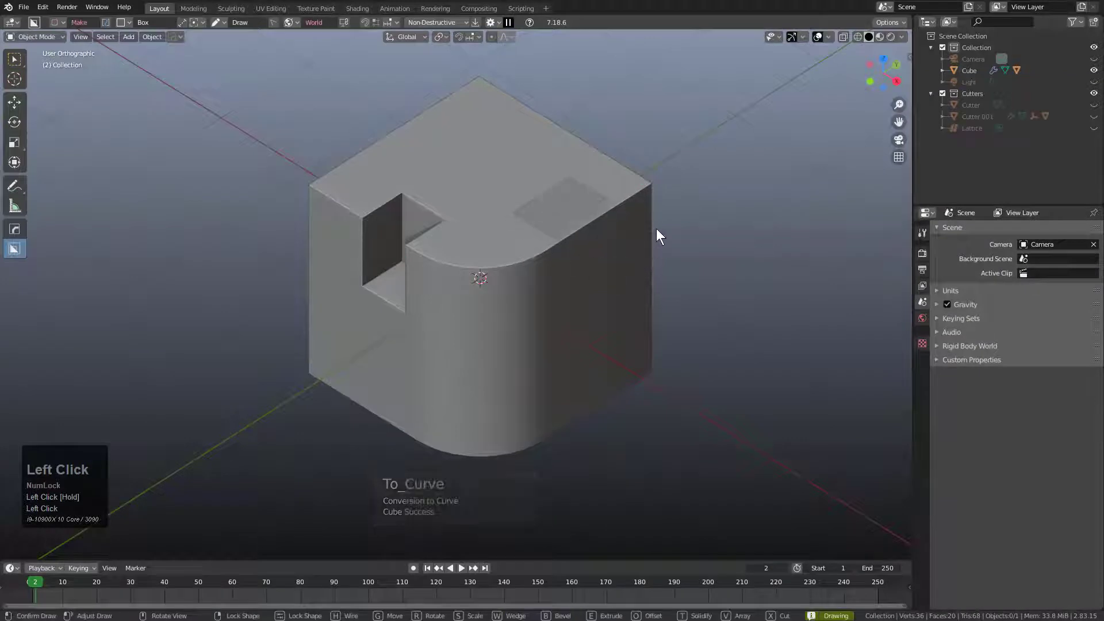
left_click(599, 232)
left_click_drag(516, 212, 674, 232)
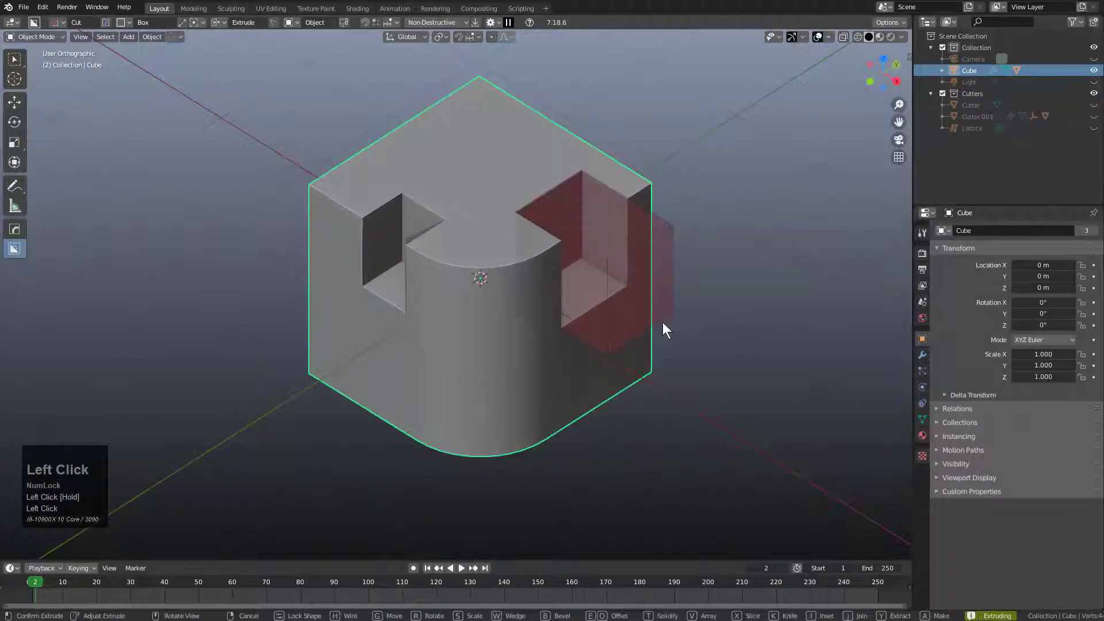
Switch BoxCutter to Join to raise a block on the right corner, then extract and delete Cube_Curve.
key("j")
left_click_drag(662, 338, 639, 298)
key("Tab")
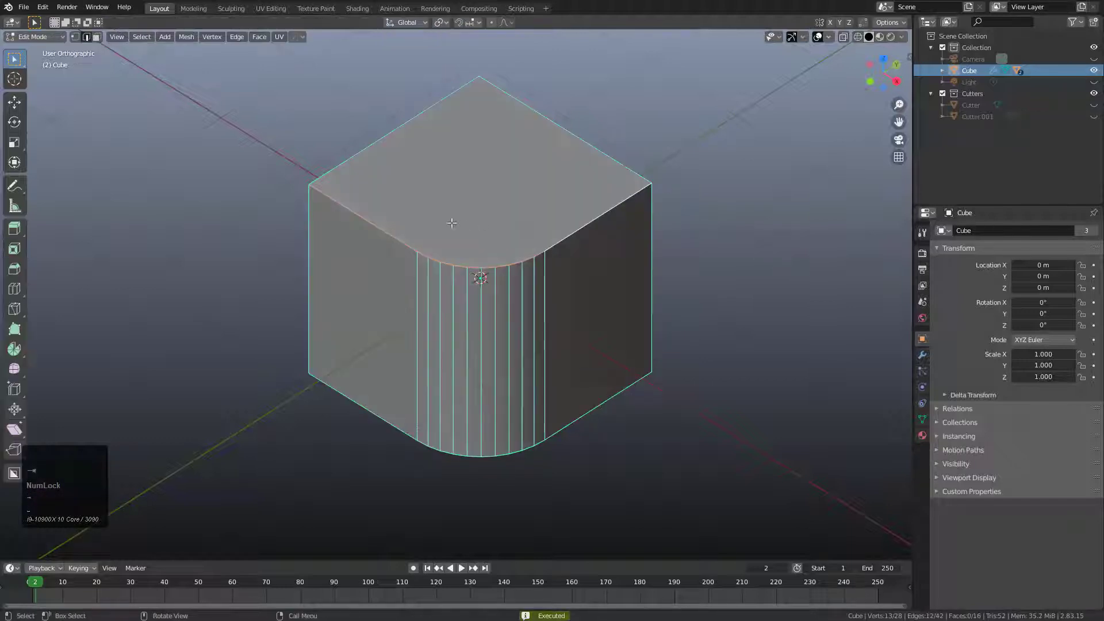
key("q")
left_click(661, 216)
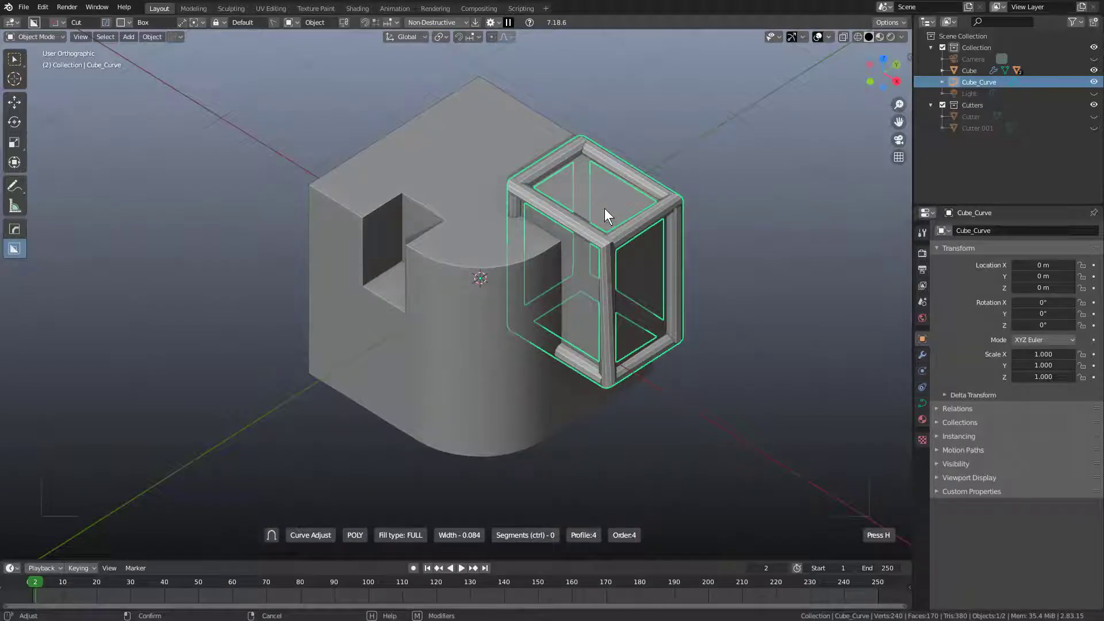
left_click(595, 205)
key("x")
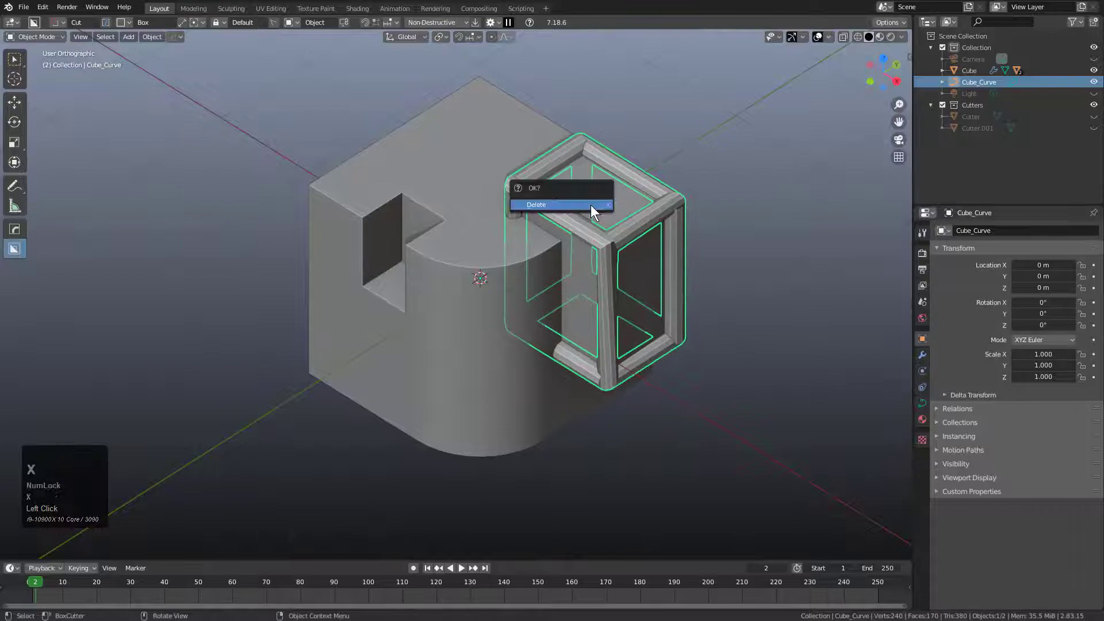
left_click(593, 205)
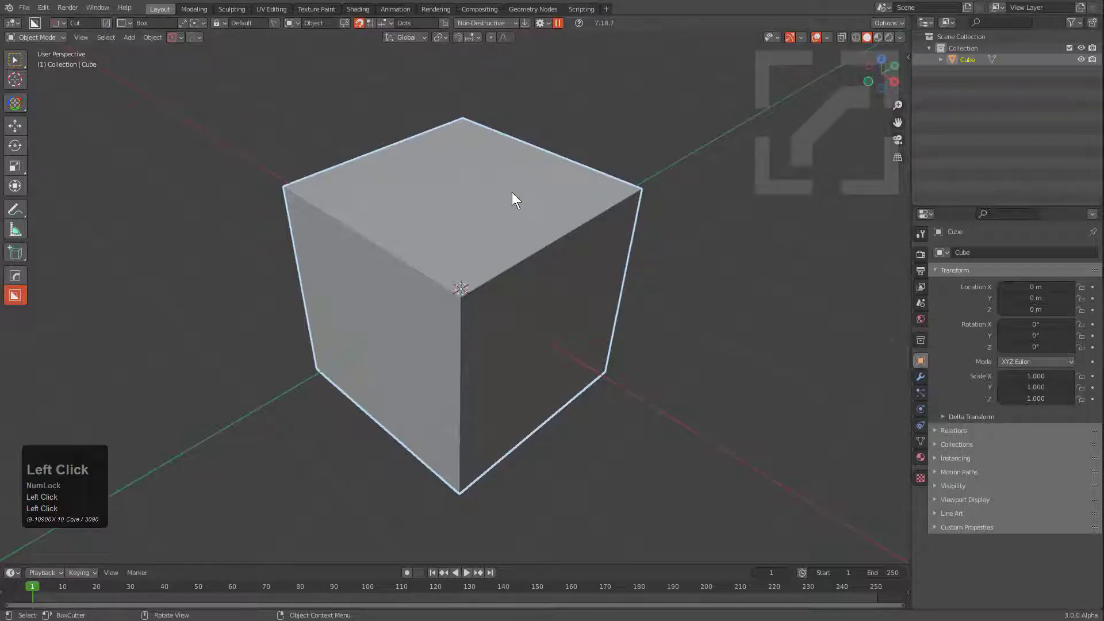
Bevel the cube's front vertical edge with nine segments and apply Sharpen.
key("q")
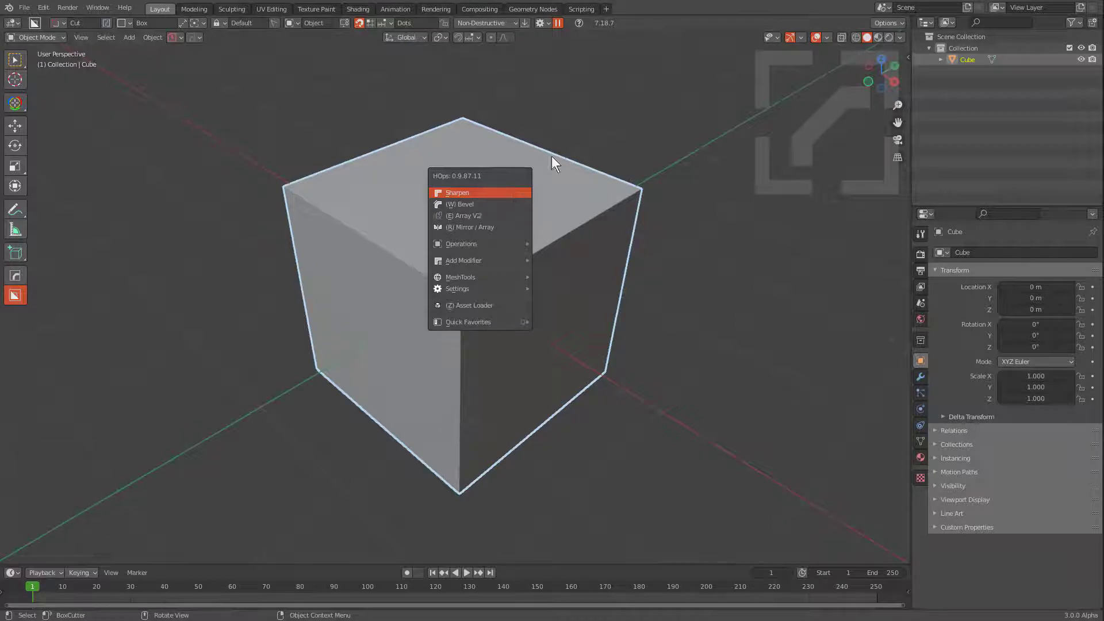
key("2")
left_click(461, 346)
key("ctrl+b")
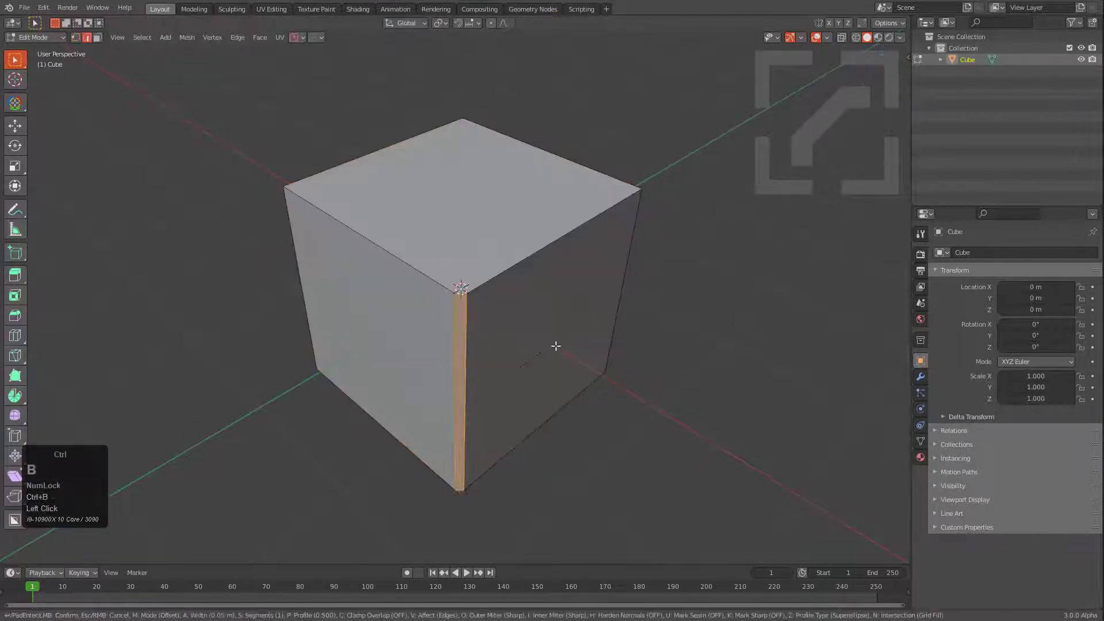
scroll(623, 338, "up", 8)
left_click(631, 339)
key("Tab")
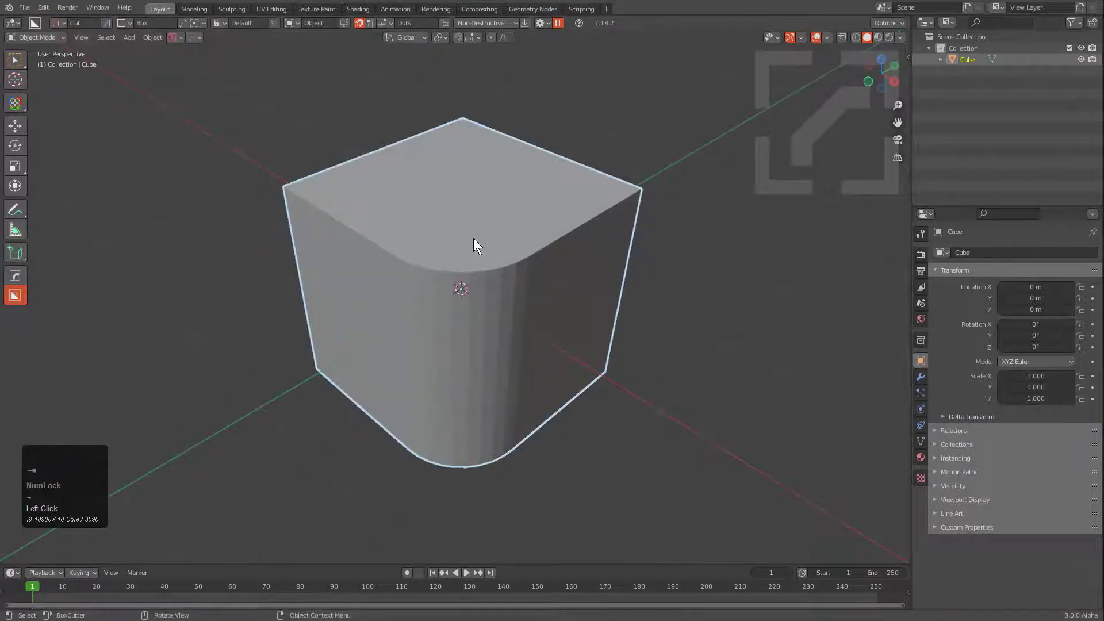
left_click(482, 249)
Cut a box-shaped notch into the cube with BoxCutter.
left_click(470, 244)
left_click_drag(373, 187, 336, 266)
left_click(351, 384)
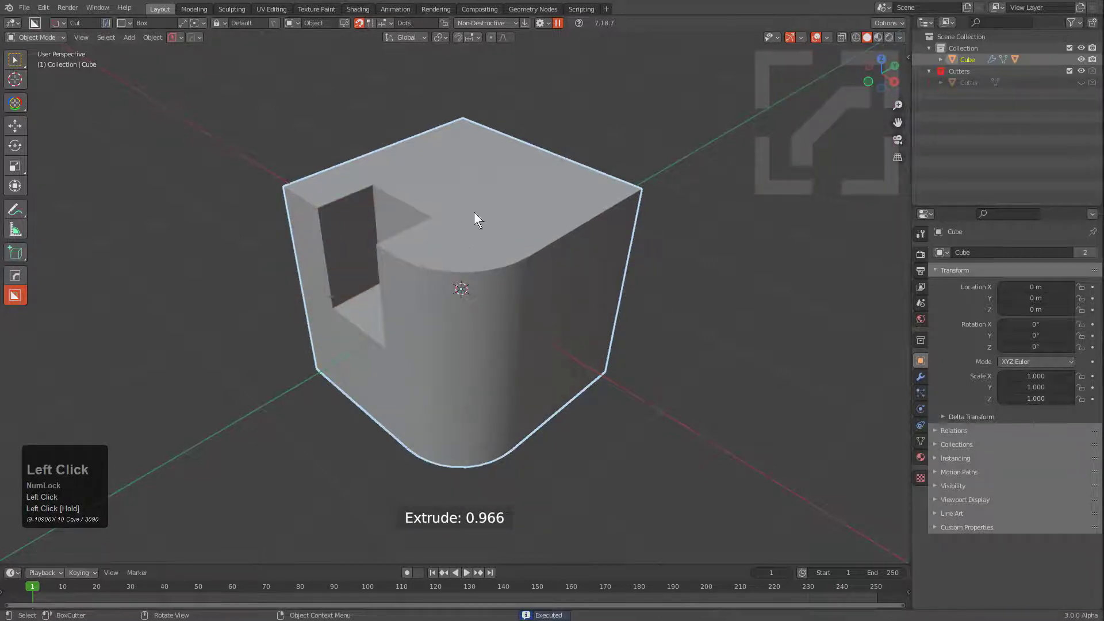
Join a tall raised block onto the cube's top-right edge.
left_click_drag(526, 214, 656, 230)
key("j")
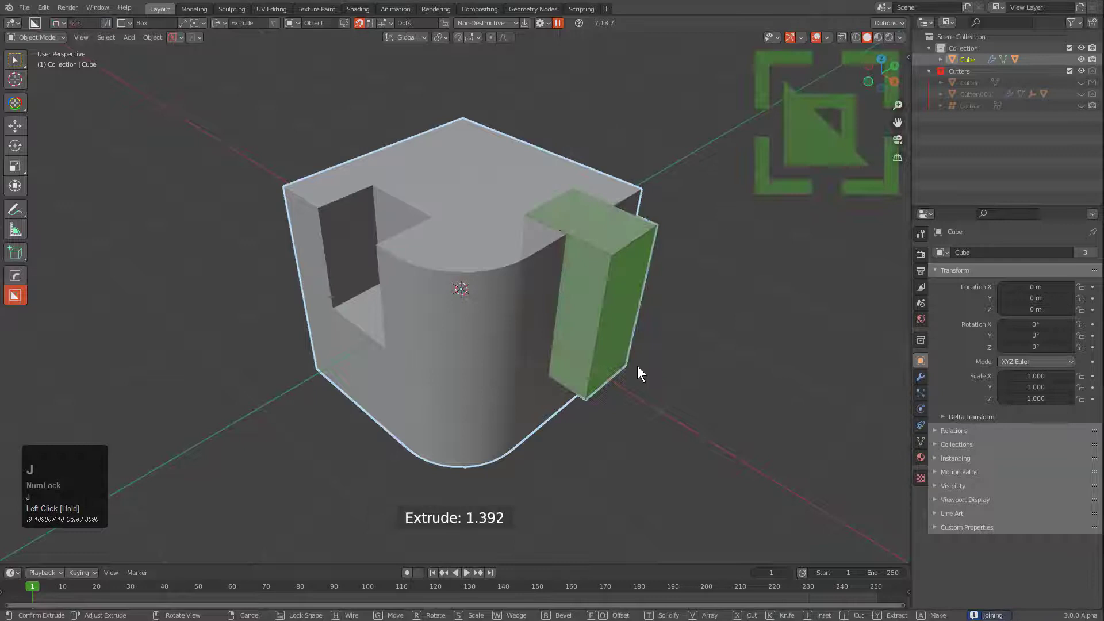
left_click_drag(638, 365, 644, 322)
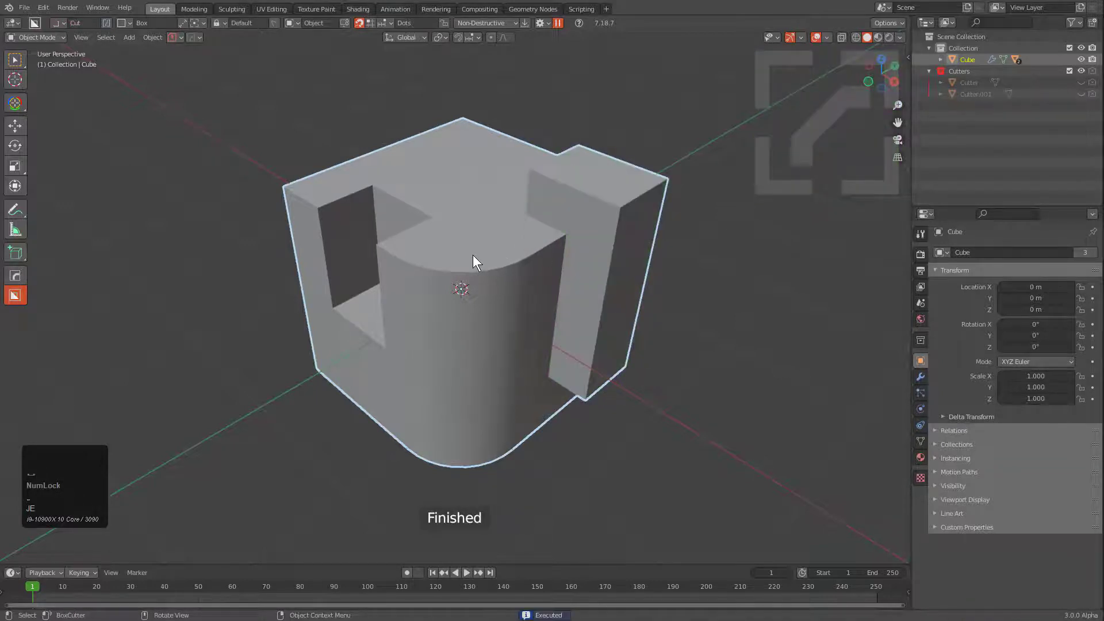
Convert the curved top edge loop into a thin, smooth-shaded tube with Hard Ops To_Curve.
key("Tab")
left_click(351, 223)
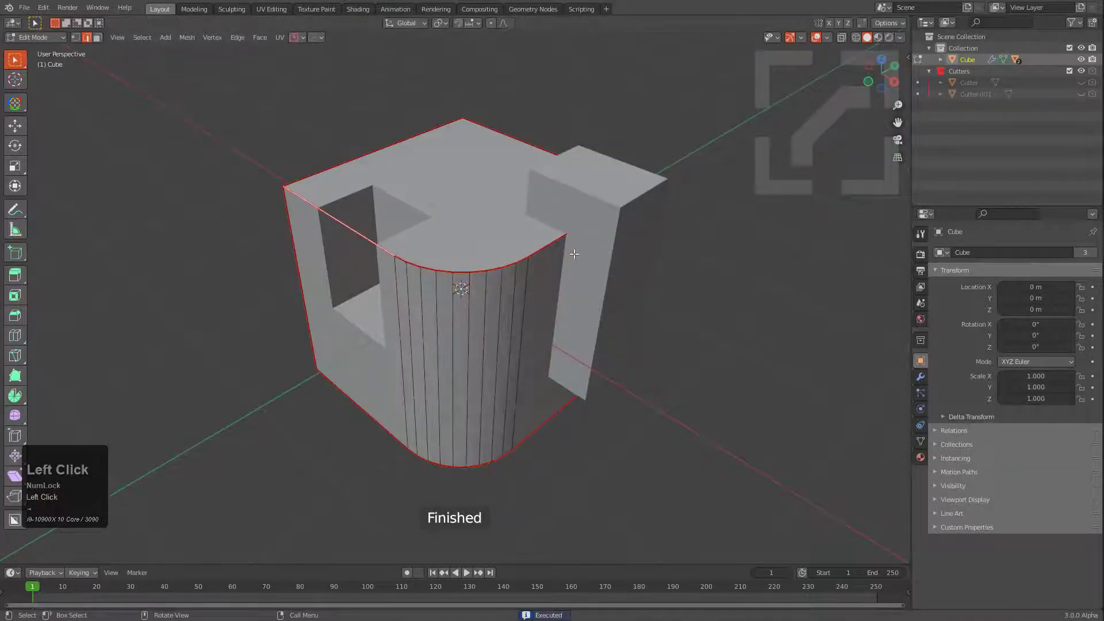
left_click(521, 265, "ctrl")
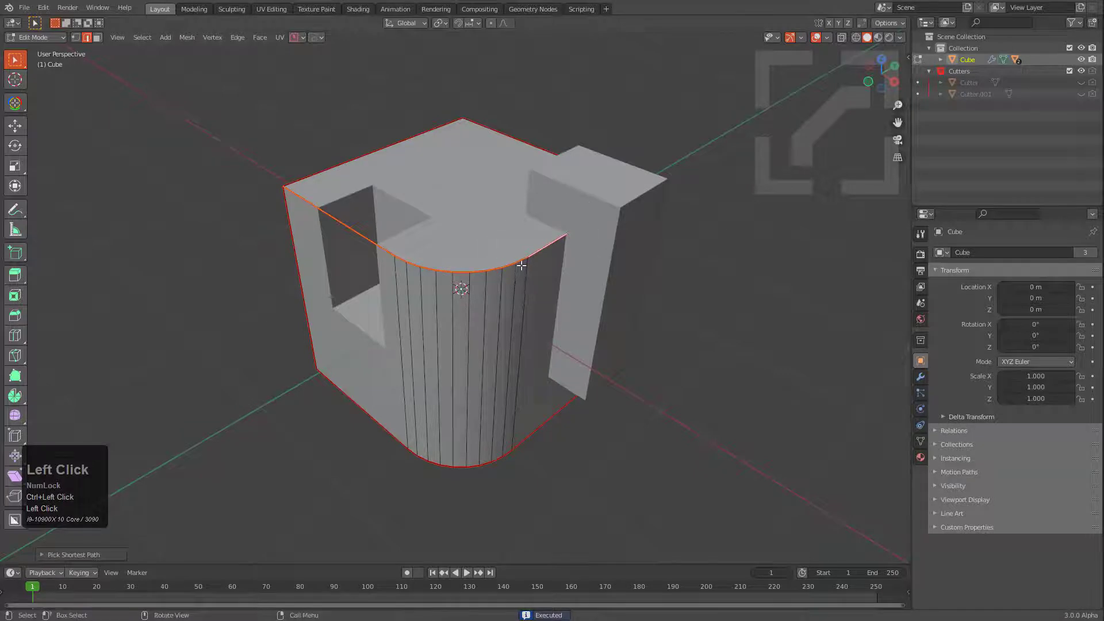
key("q")
left_click(559, 264)
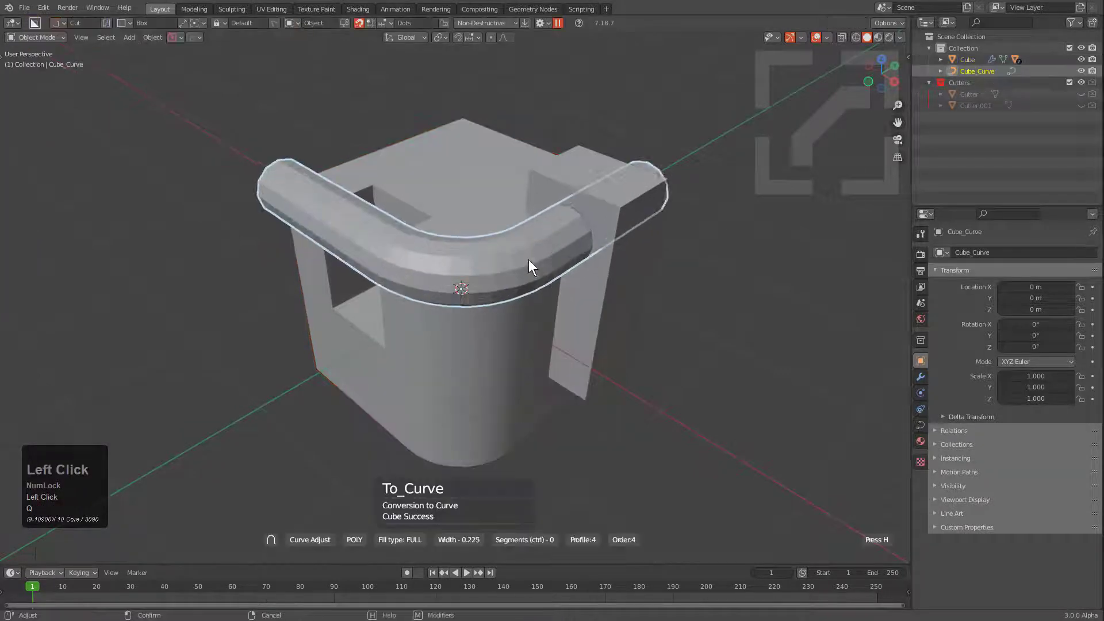
key("s")
left_click(482, 247)
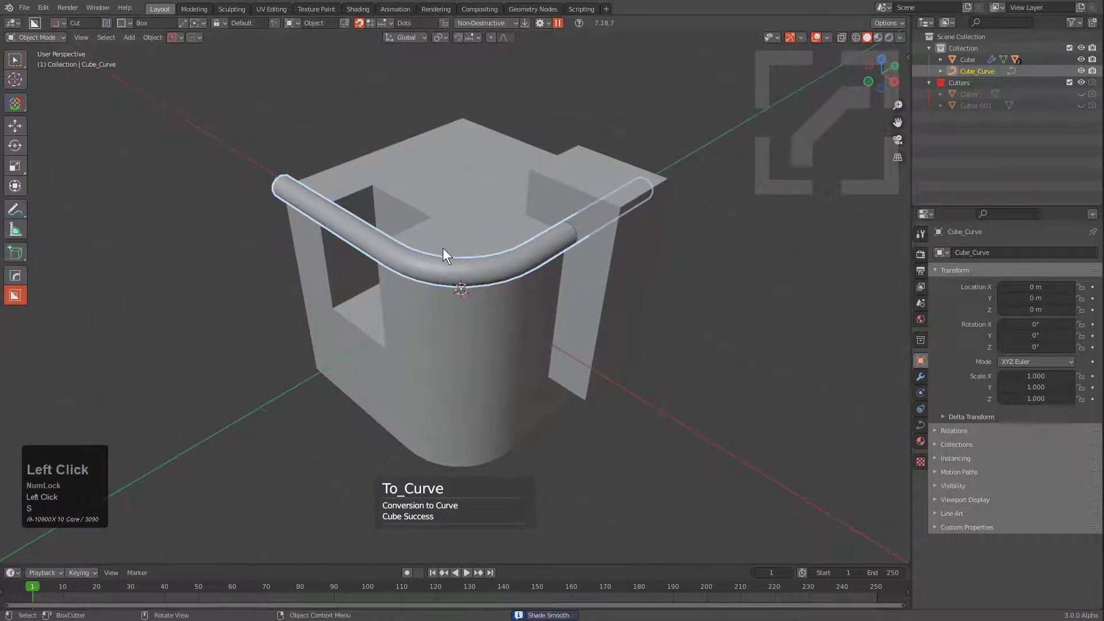
middle_click_drag(444, 249, 458, 260)
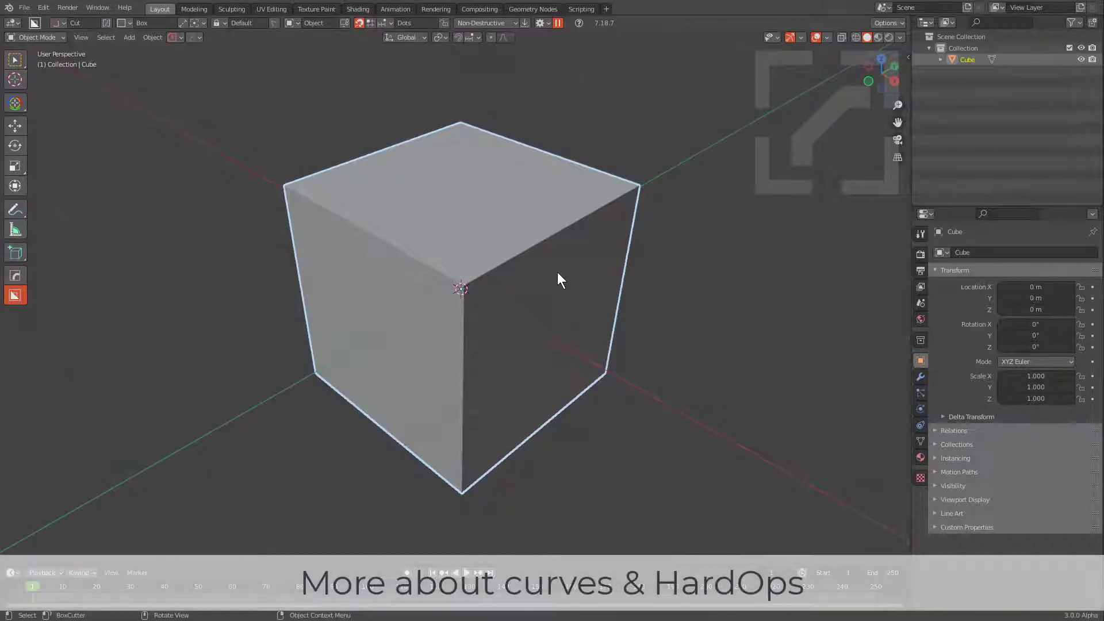
Bevel the fresh cube's top-right edge with many segments in edge select mode.
key("Tab")
key("2")
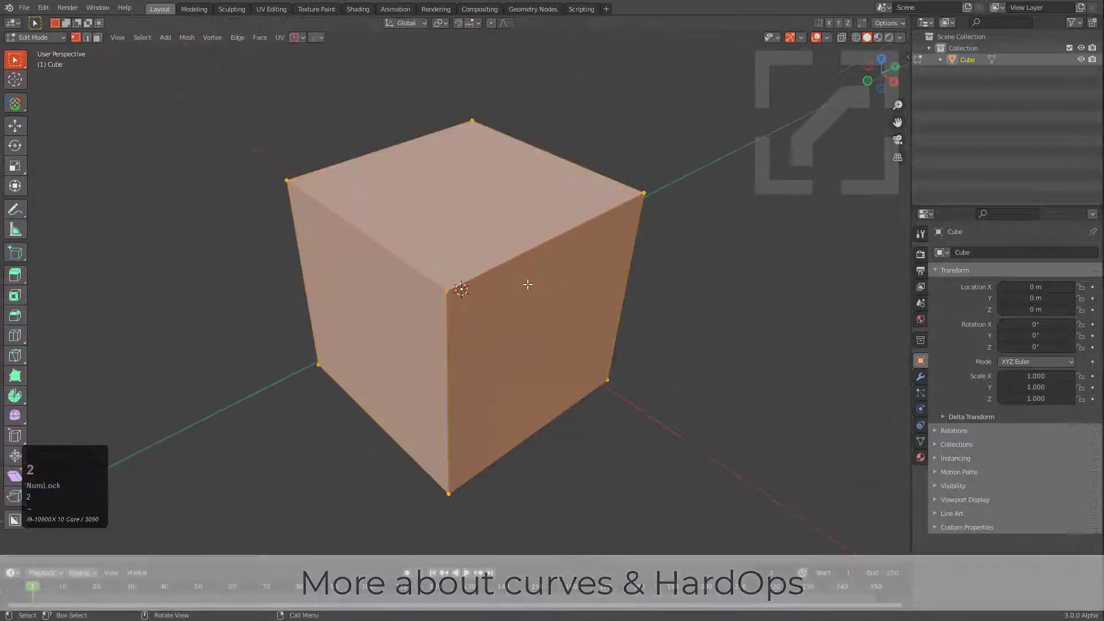
left_click(517, 273)
key("ctrl+b")
scroll(604, 368, "up", 8)
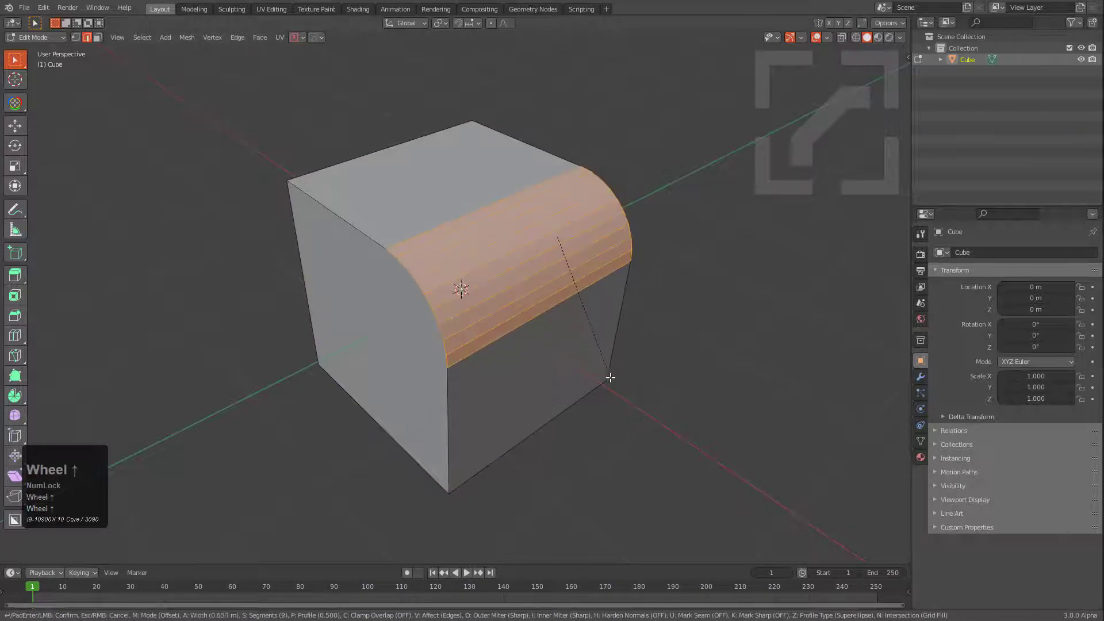
left_click(616, 382)
Select a continuous edge path from the top-left edge down around the front face.
left_click(369, 236)
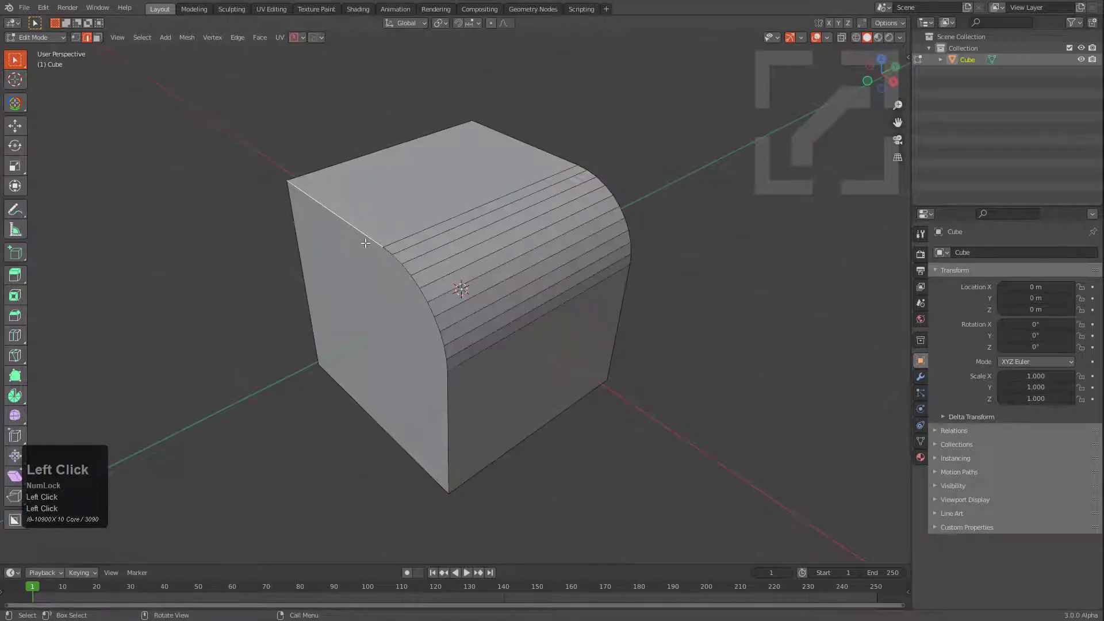
left_click(458, 452, "ctrl")
left_click(547, 422, "ctrl")
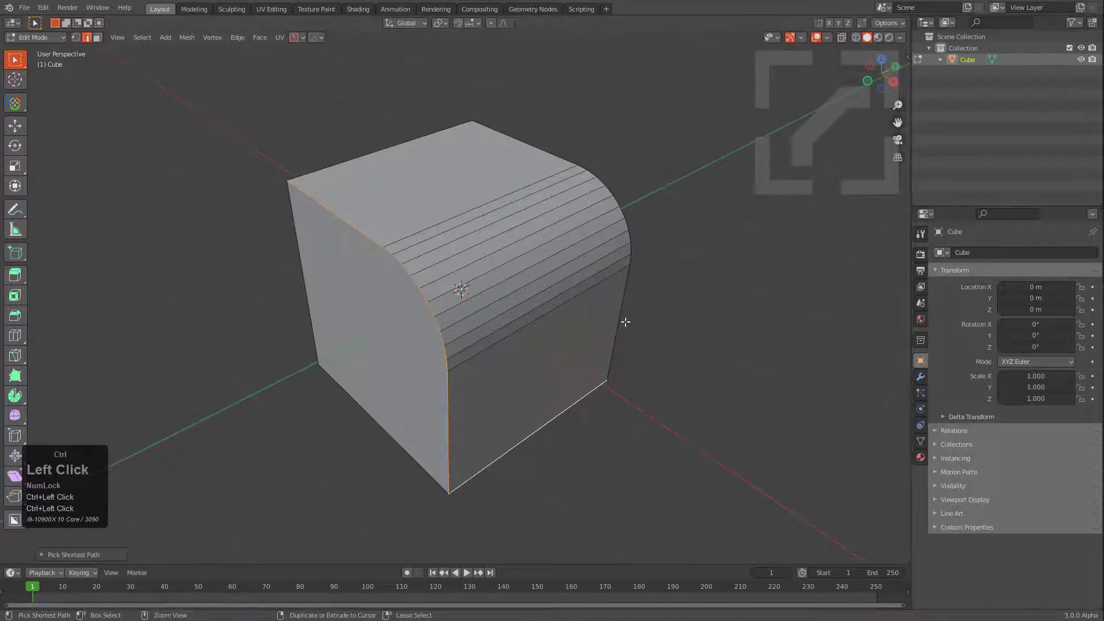
middle_click_drag(621, 324, 568, 326)
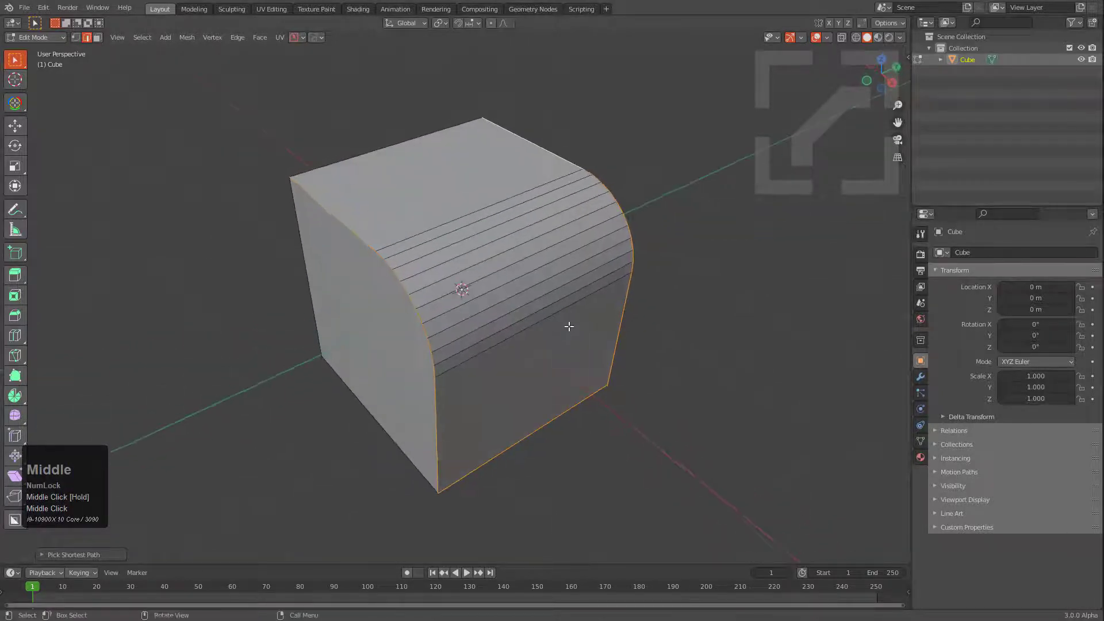
Convert the edge path into a thinner, smooth-shaded Cube_Curve tube with CurveExtract.
key("q")
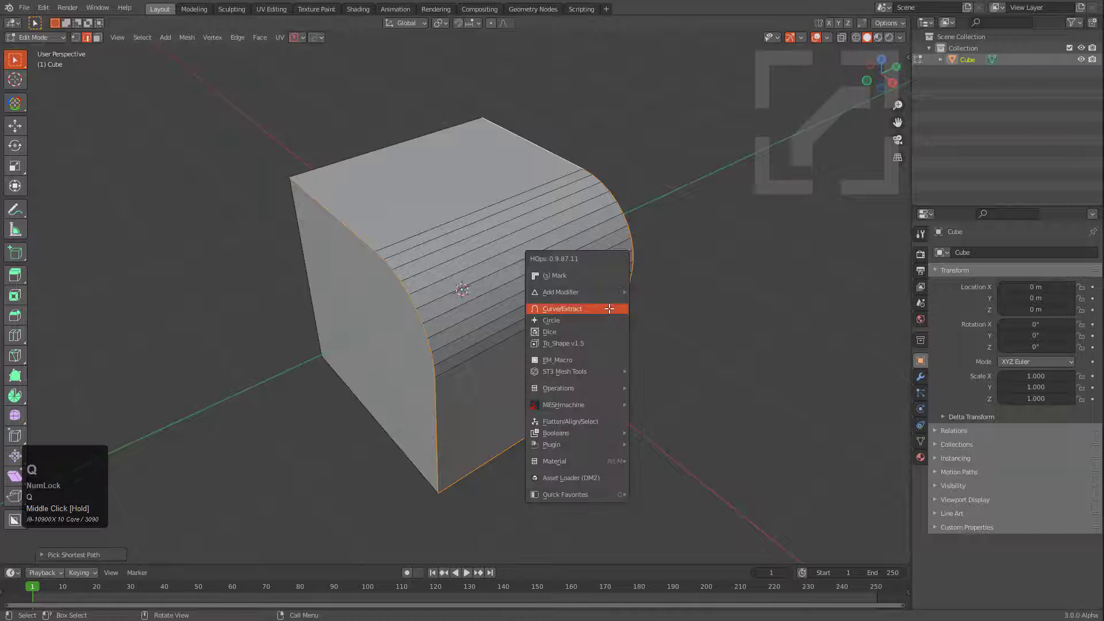
left_click(609, 309)
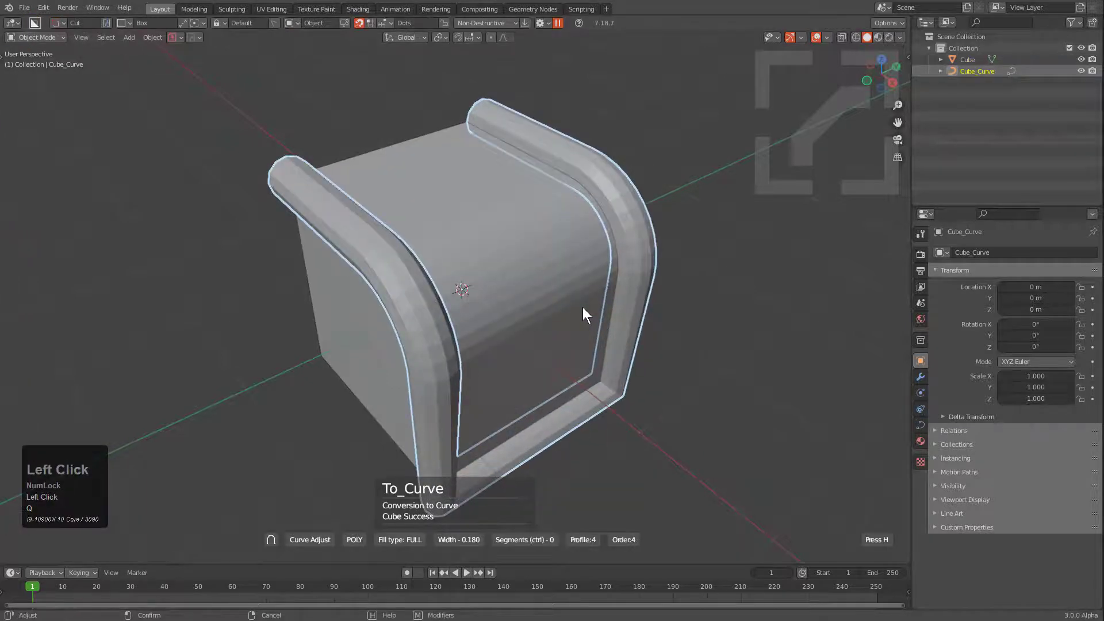
middle_click_drag(583, 309, 550, 267)
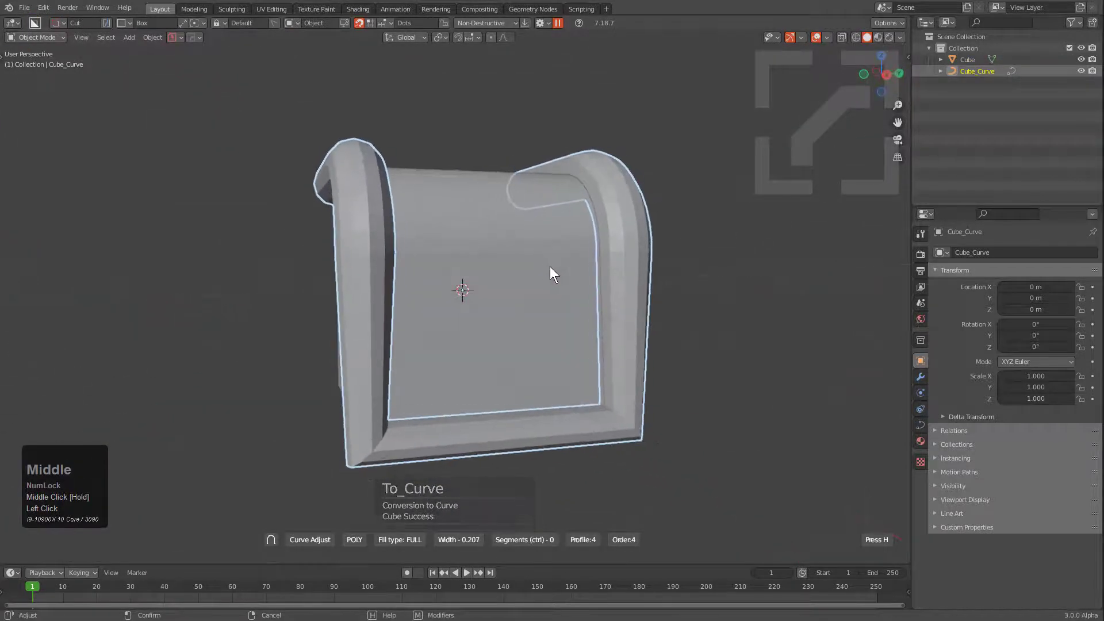
key("s")
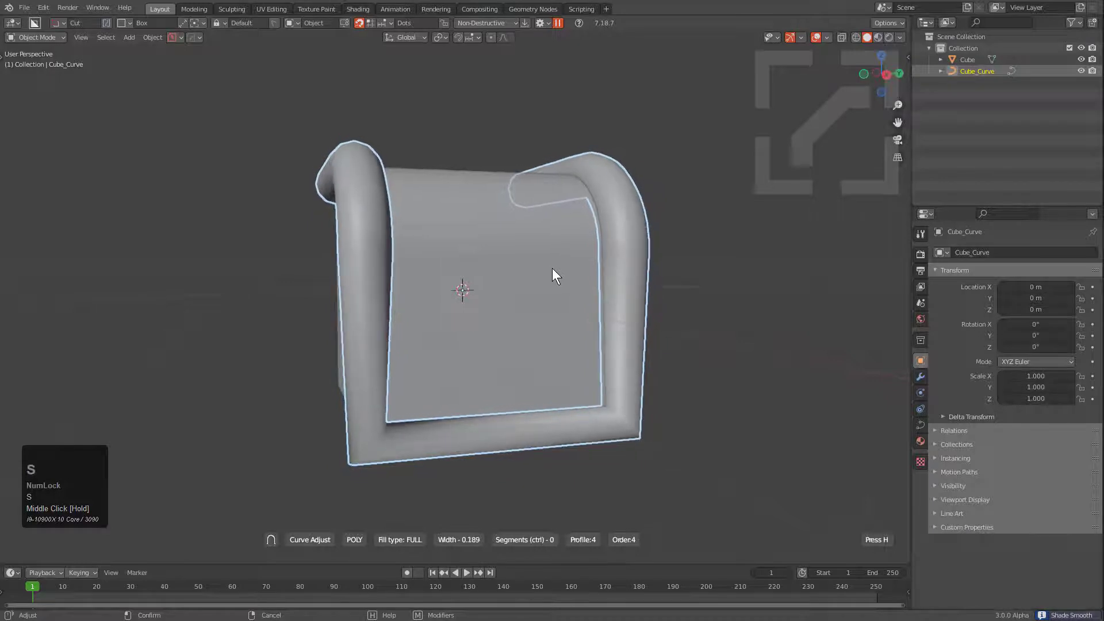
left_click(555, 268)
middle_click_drag(555, 268, 392, 358)
middle_click_drag(505, 413, 403, 322)
Extrude a new point straight down along Z from the curve's top-left end.
key("Tab")
left_click(306, 160)
key("e")
key("z")
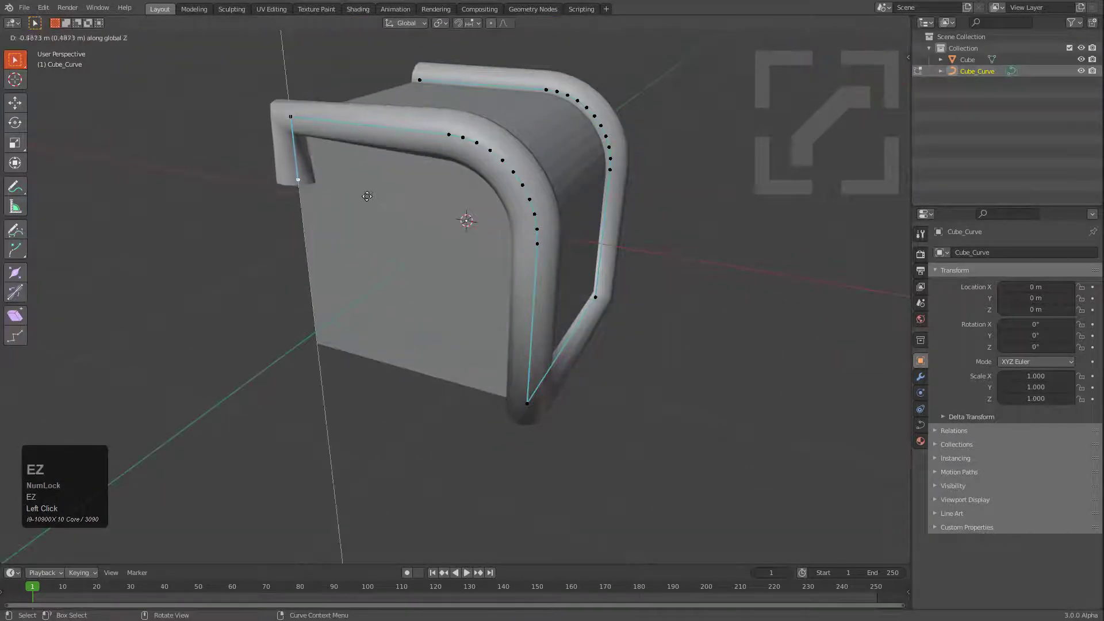
left_click(370, 216)
middle_click_drag(370, 217, 313, 142)
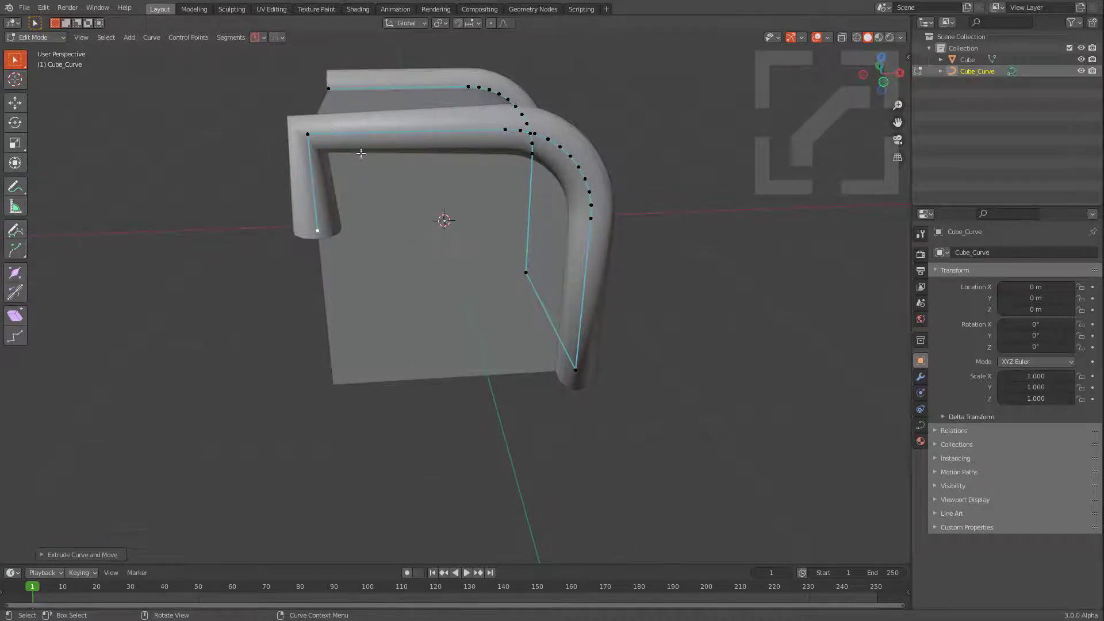
middle_click_drag(593, 228, 402, 144)
scroll(285, 85, "up", 2)
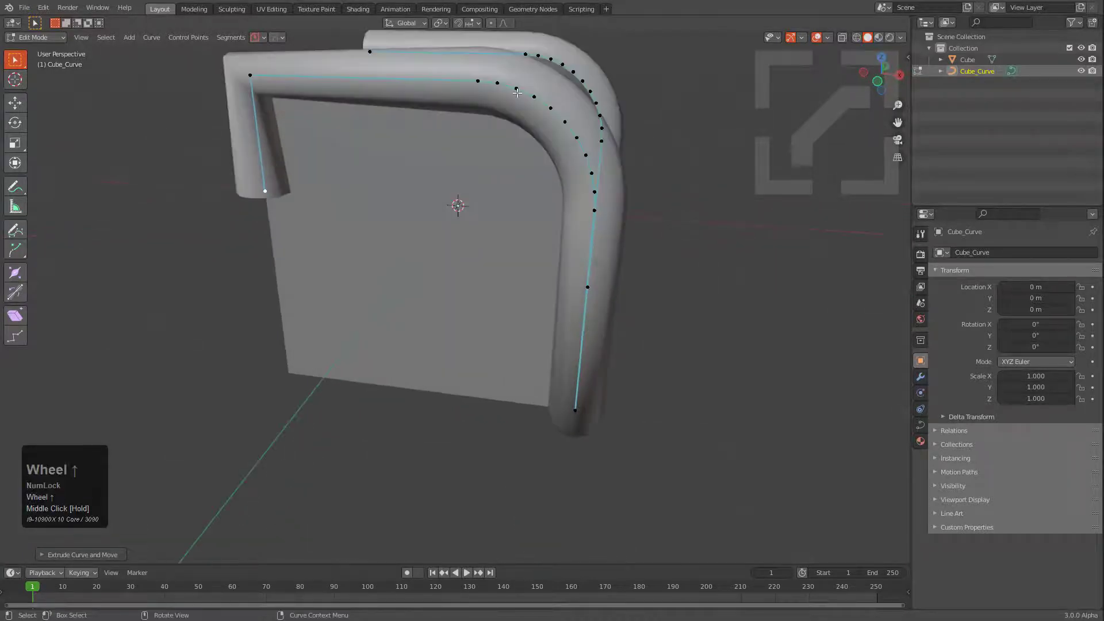
middle_click_drag(582, 210, 518, 221)
scroll(536, 246, "down", 2)
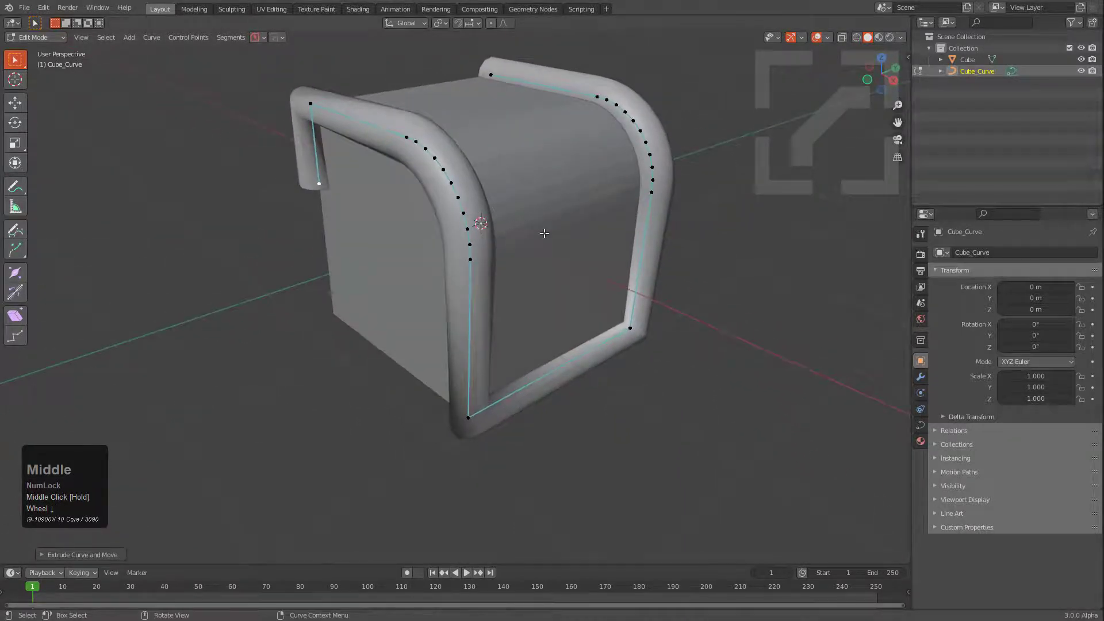
Enable the Add Curve: Curve Tools add-on in Preferences and select the curve's top-left end point.
key("F4")
left_click(544, 233)
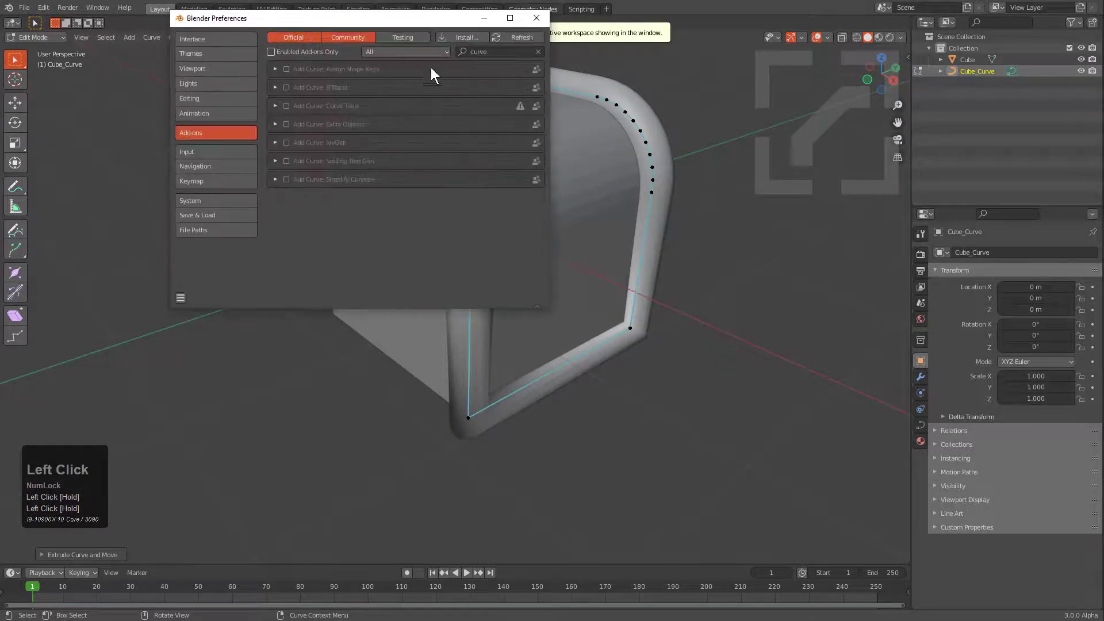
left_click(286, 106)
left_click(544, 19)
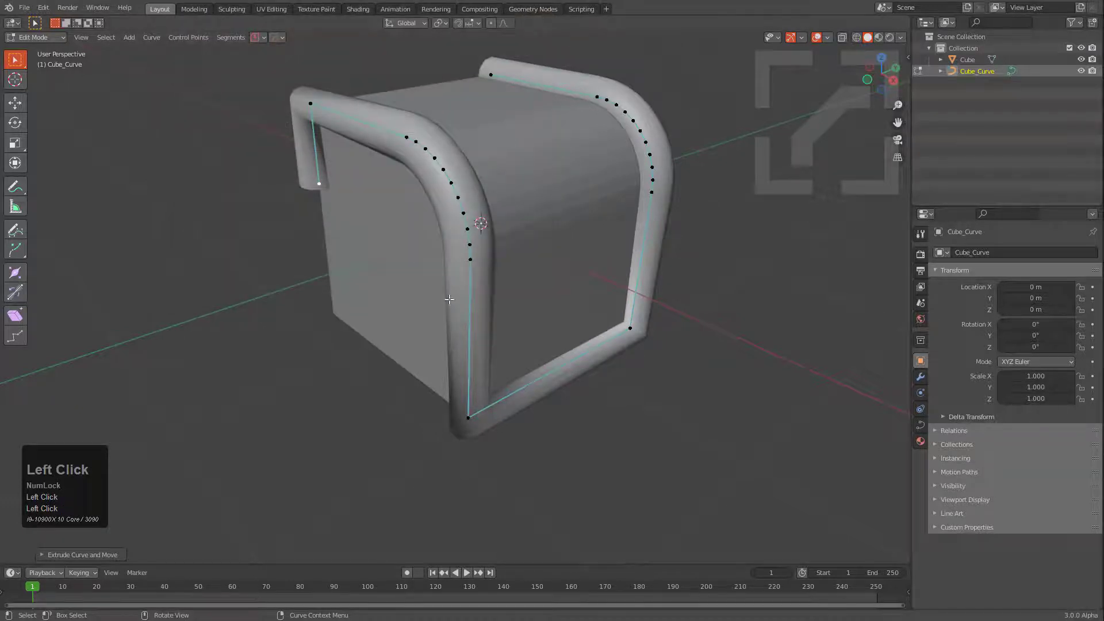
left_click(317, 112)
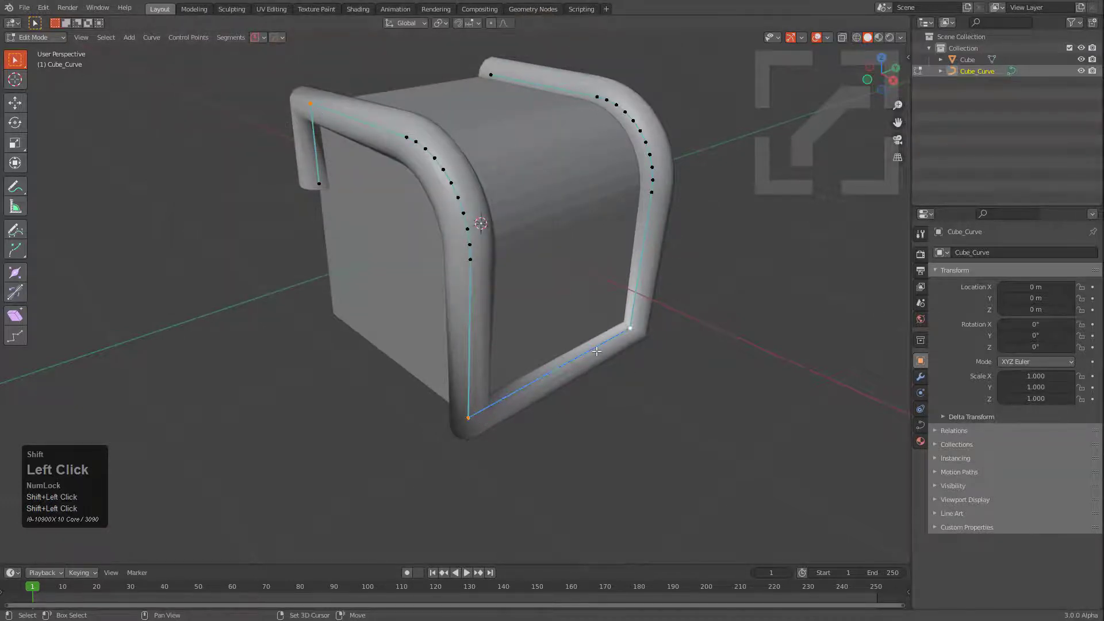
Fillet the rail's Bezier corners with a 0.29 m radius, then return to Object Mode.
right_click(463, 410)
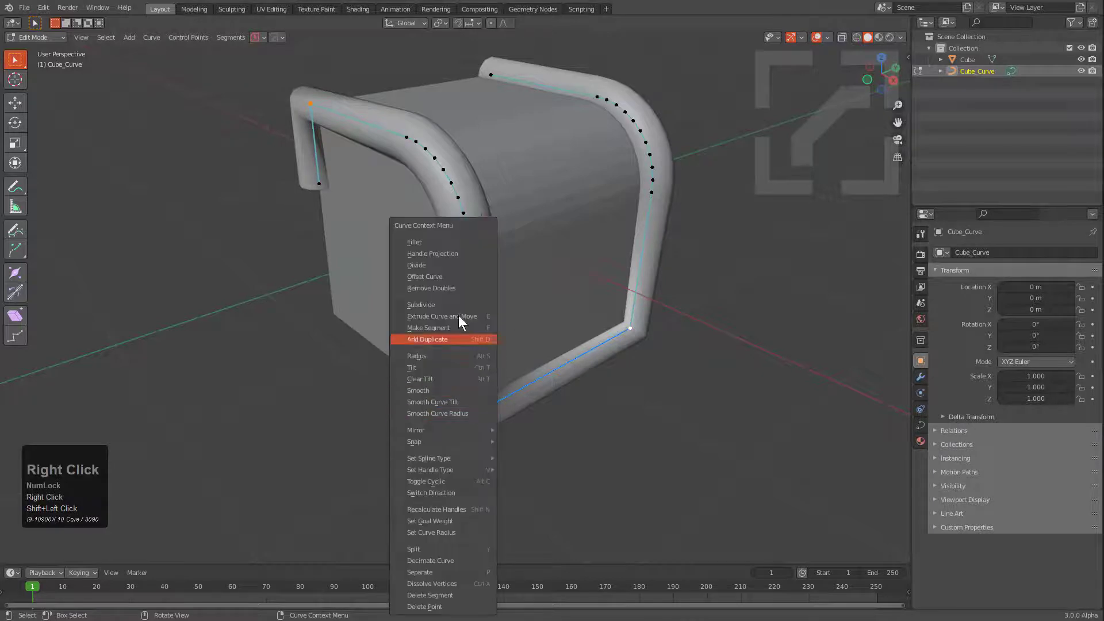
left_click(457, 243)
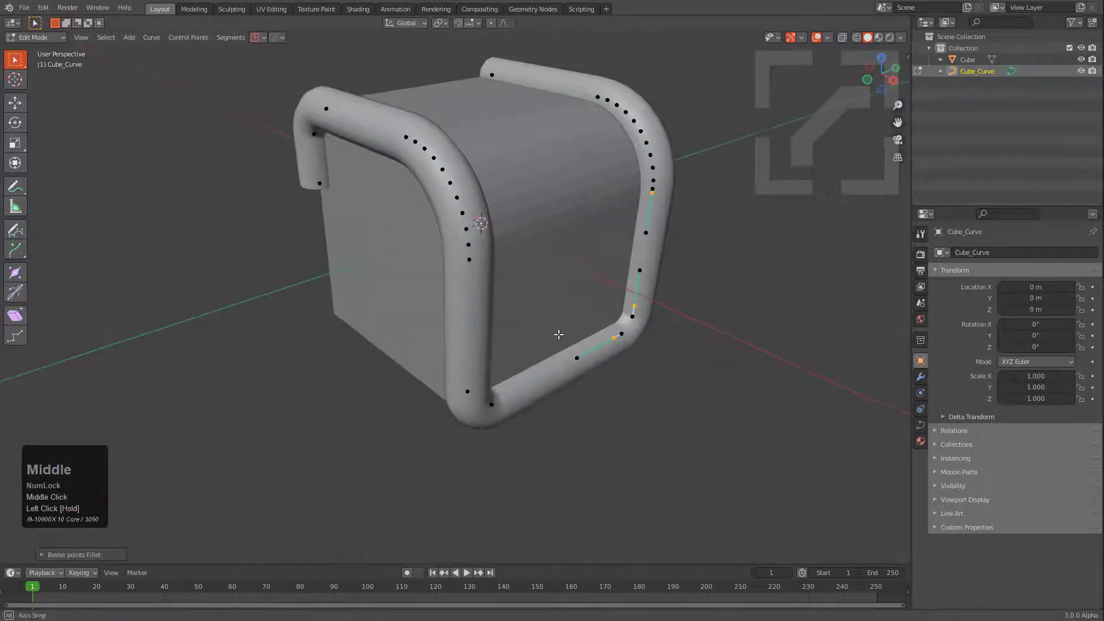
scroll(406, 213, "up", 2)
key("F9")
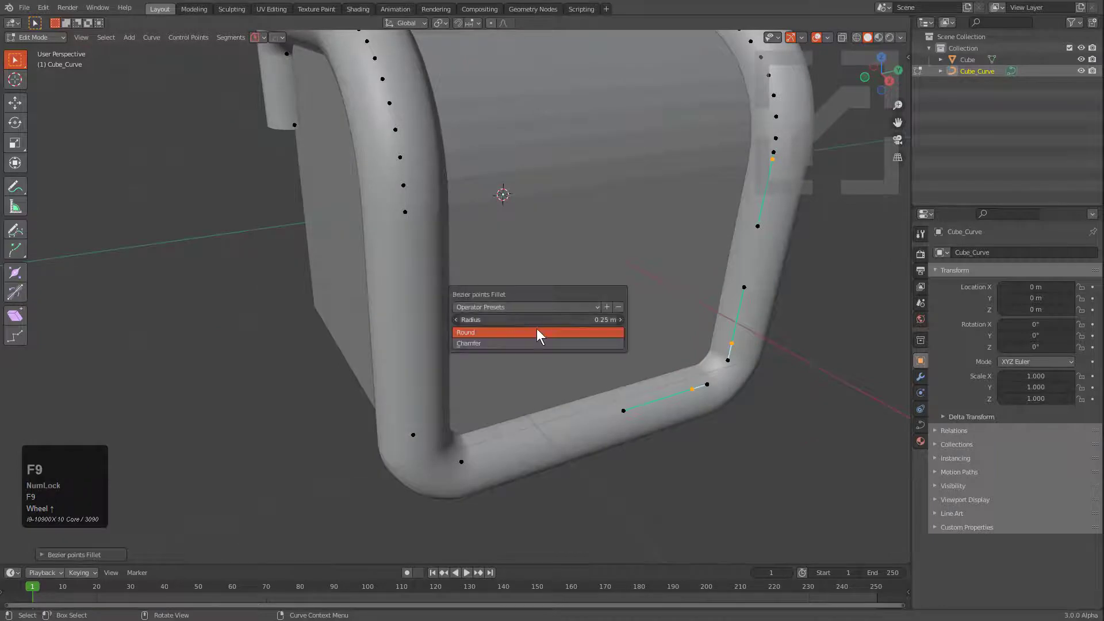
left_click_drag(538, 320, 573, 320)
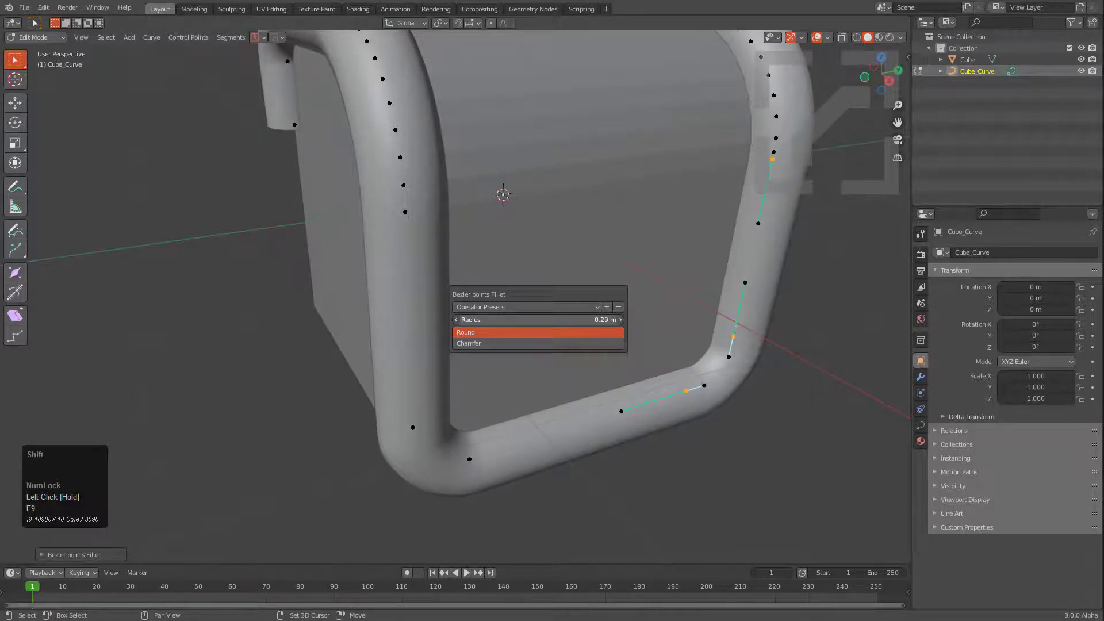
scroll(483, 231, "down", 6)
key("Tab")
middle_click_drag(478, 230, 415, 205)
Cancel the HOps curve adjustment and place the 3D cursor on the ground beside the cube.
key("q")
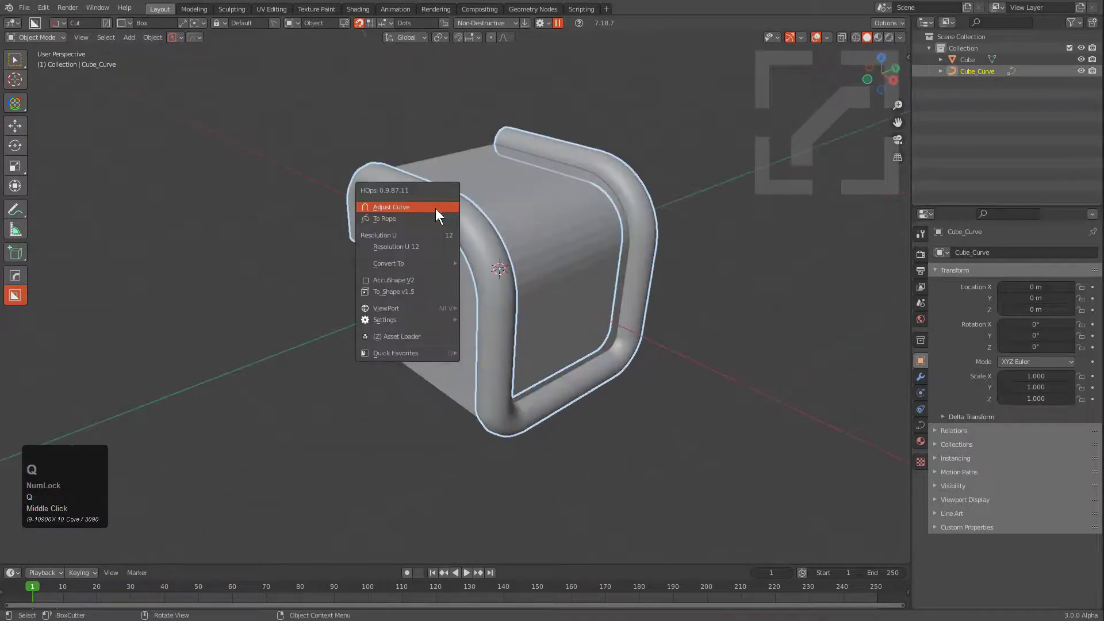
left_click(436, 208)
right_click(433, 204)
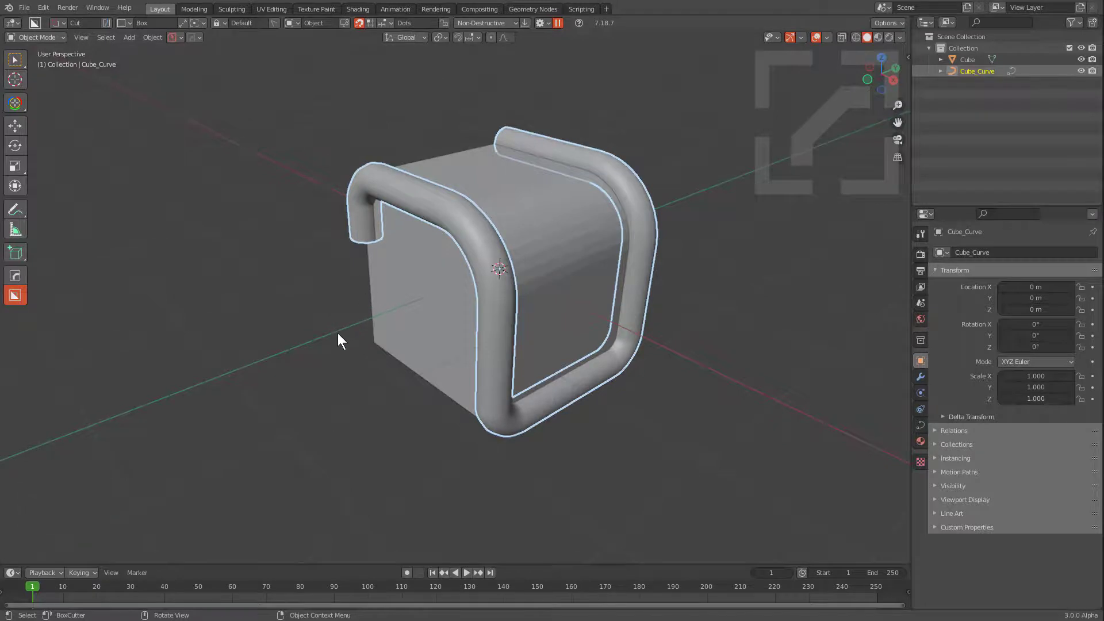
key("shift")
right_click(260, 358, "shift")
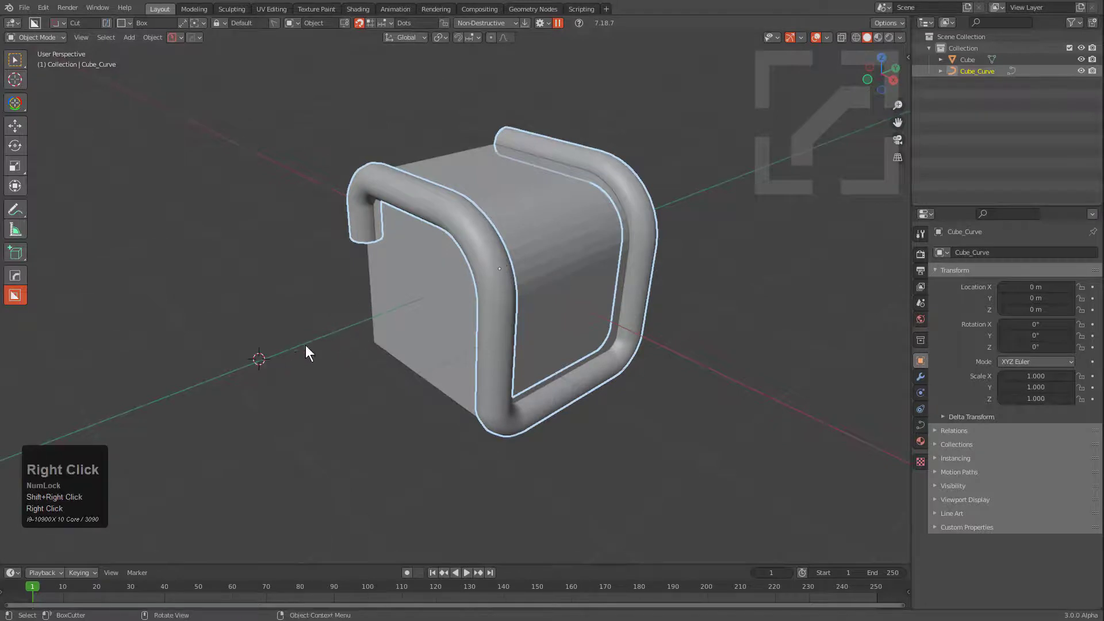
Add a Bezier circle at the cursor and shrink its points to about 0.39 scale.
key("shift+a")
mouse_move(320, 333)
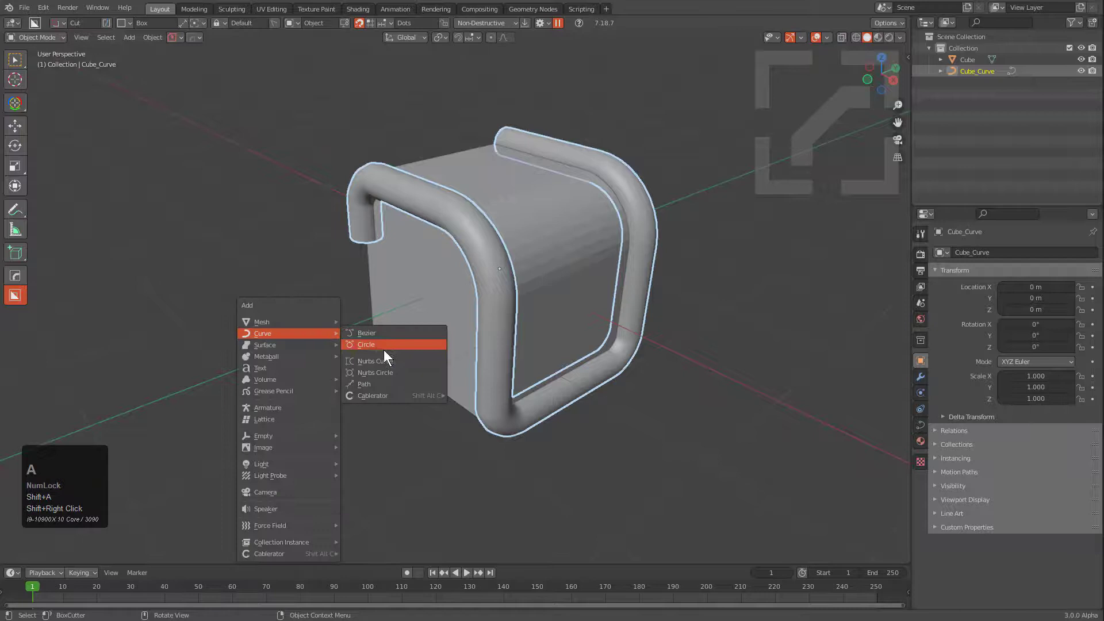
left_click(384, 348)
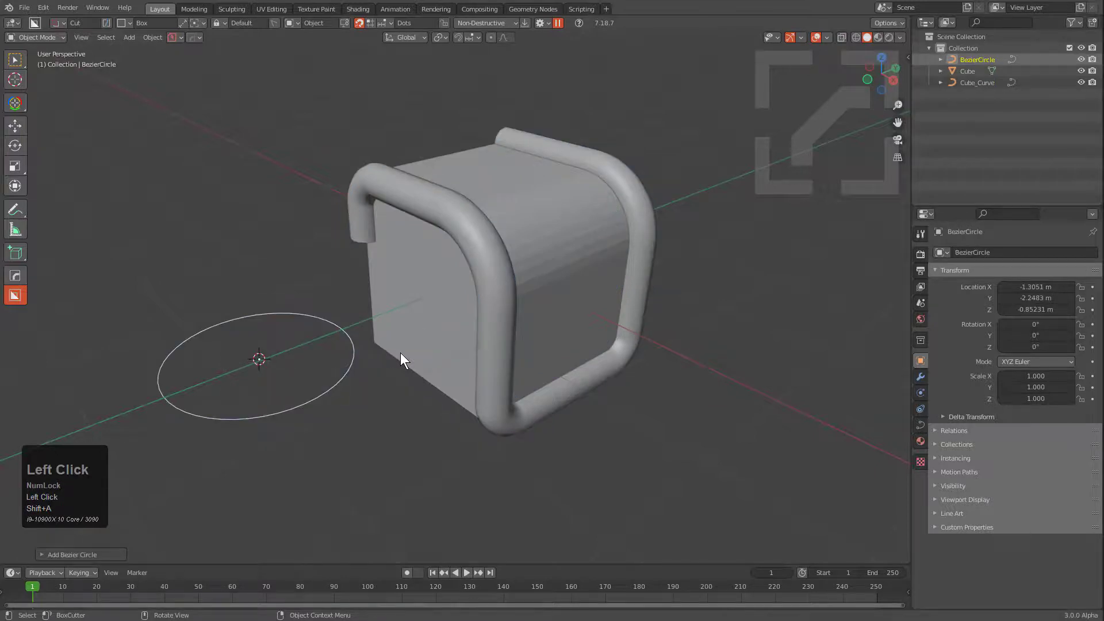
key("Tab")
key("s")
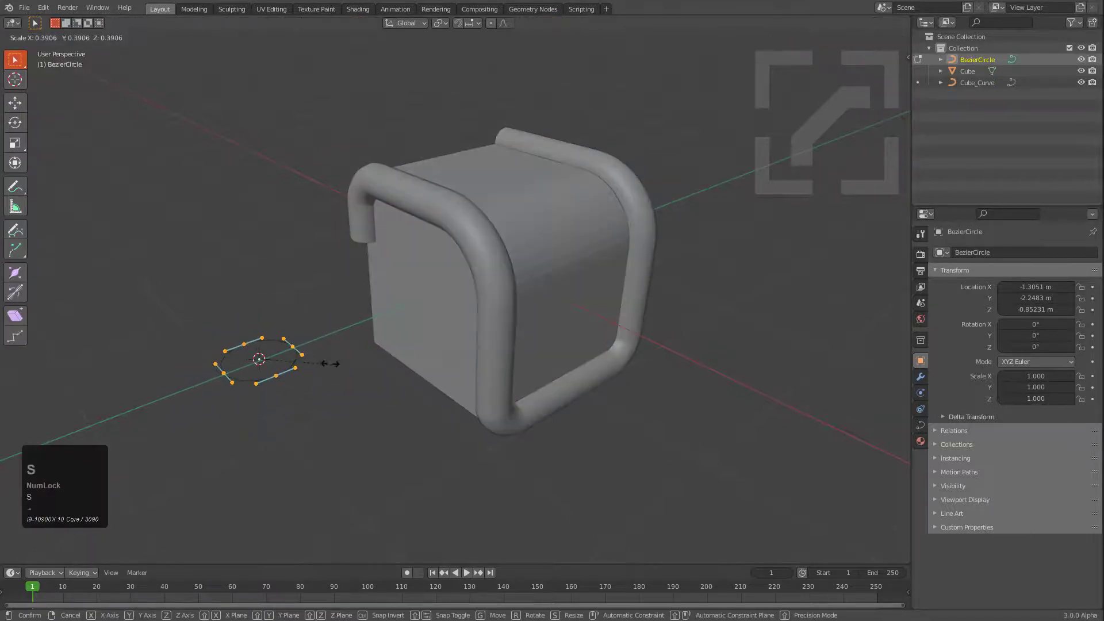
left_click(314, 358)
key("Tab")
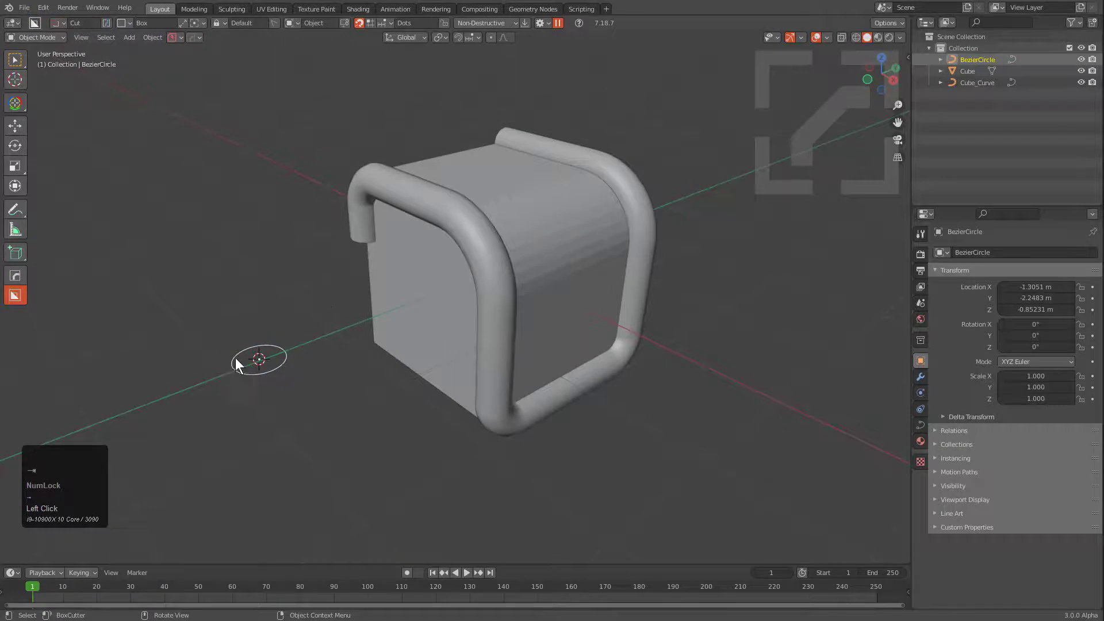
key("shift")
Apply HOps Curve Bevel so the Bezier circle profiles Cube_Curve, then start scaling the circle.
left_click(356, 220, "shift")
key("q")
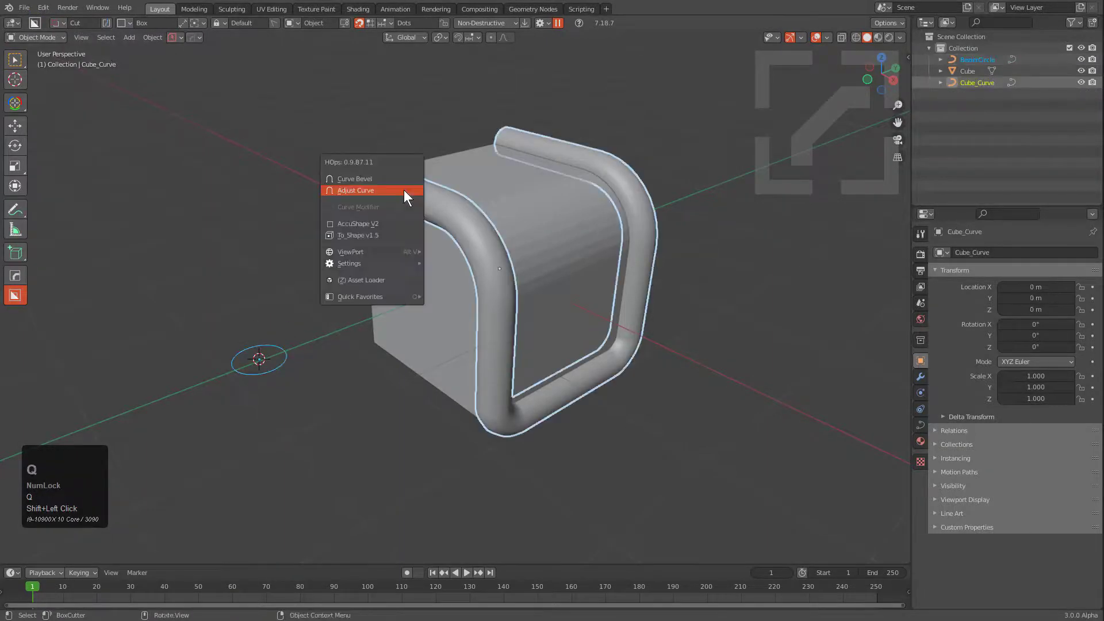
left_click(404, 189)
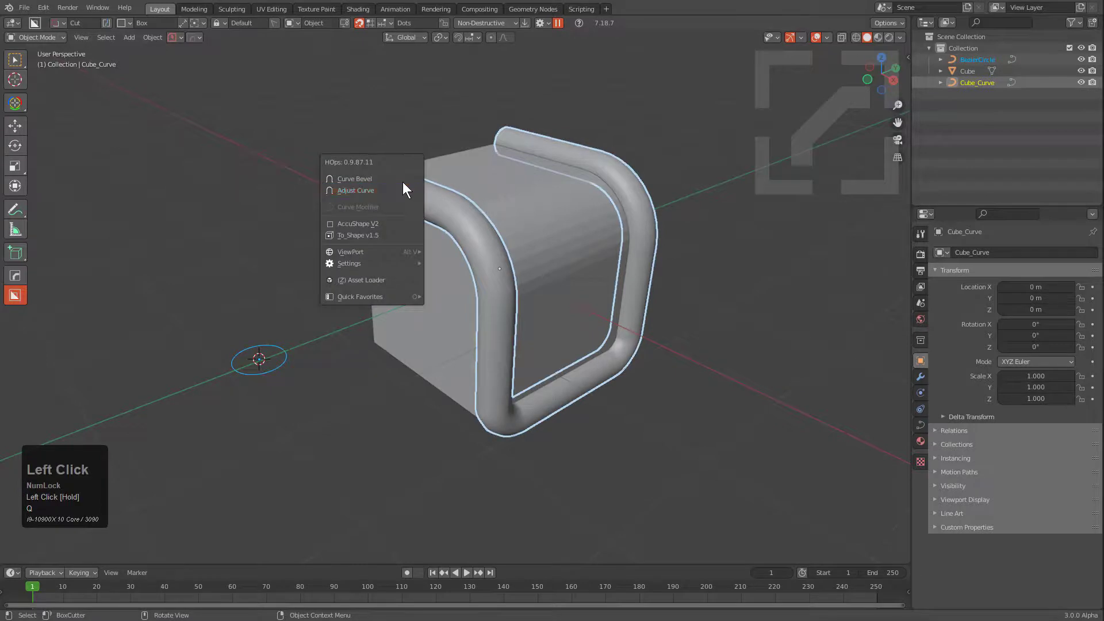
left_click(403, 181)
left_click(265, 345)
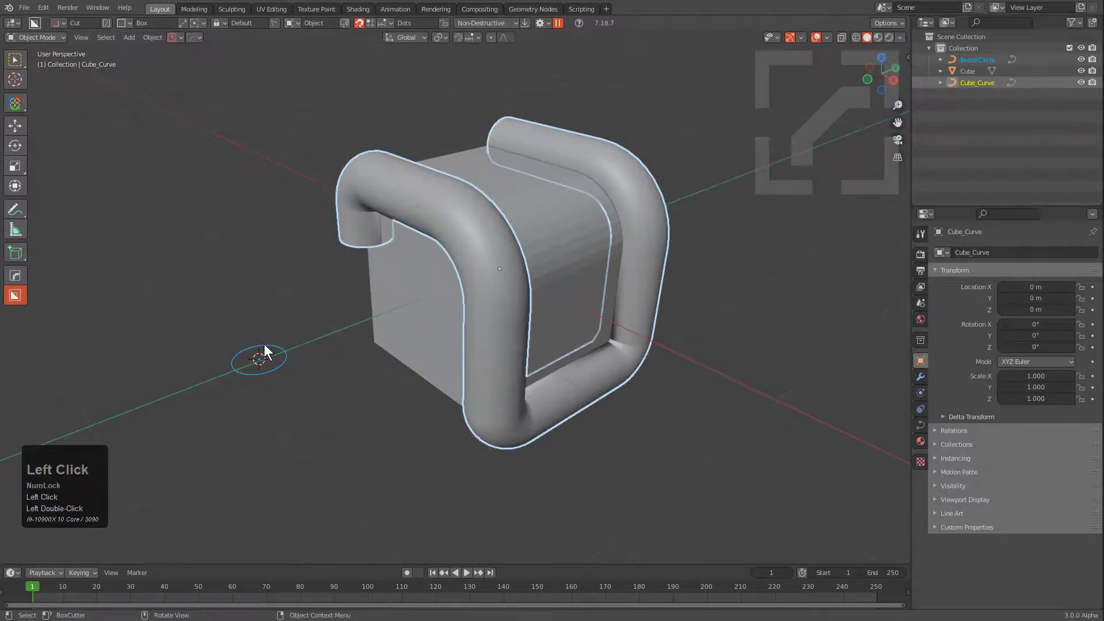
key("s")
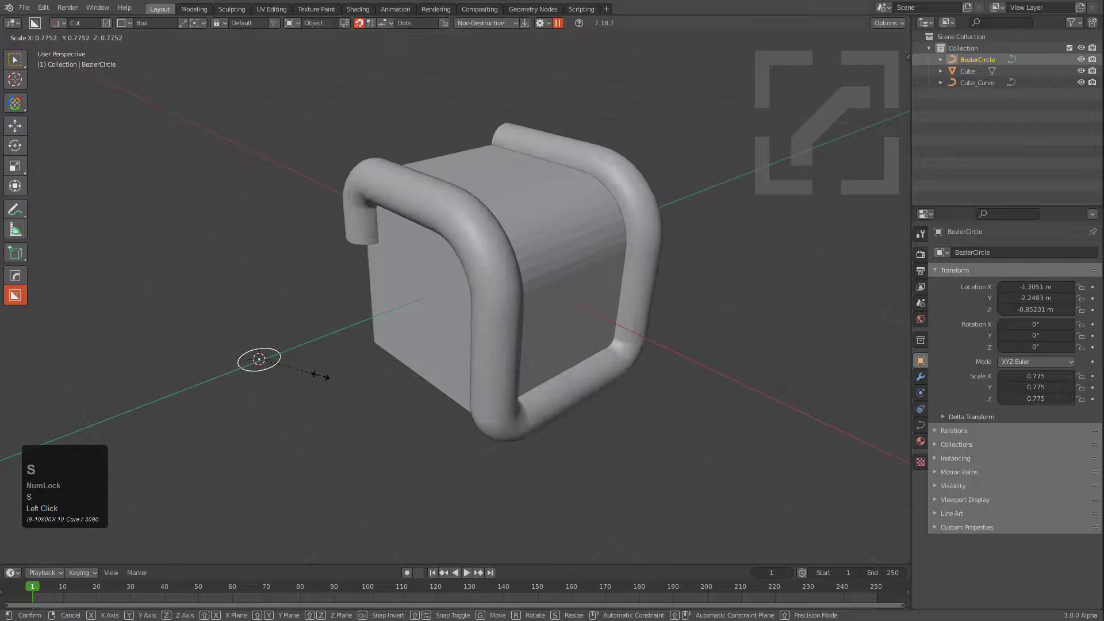
Confirm the circle at 0.562 scale and offset its points along X.
left_click(309, 367, "shift")
middle_click_drag(308, 368, 395, 365)
key("Tab")
key("g")
key("y")
scroll(379, 354, "up", 2)
key("x")
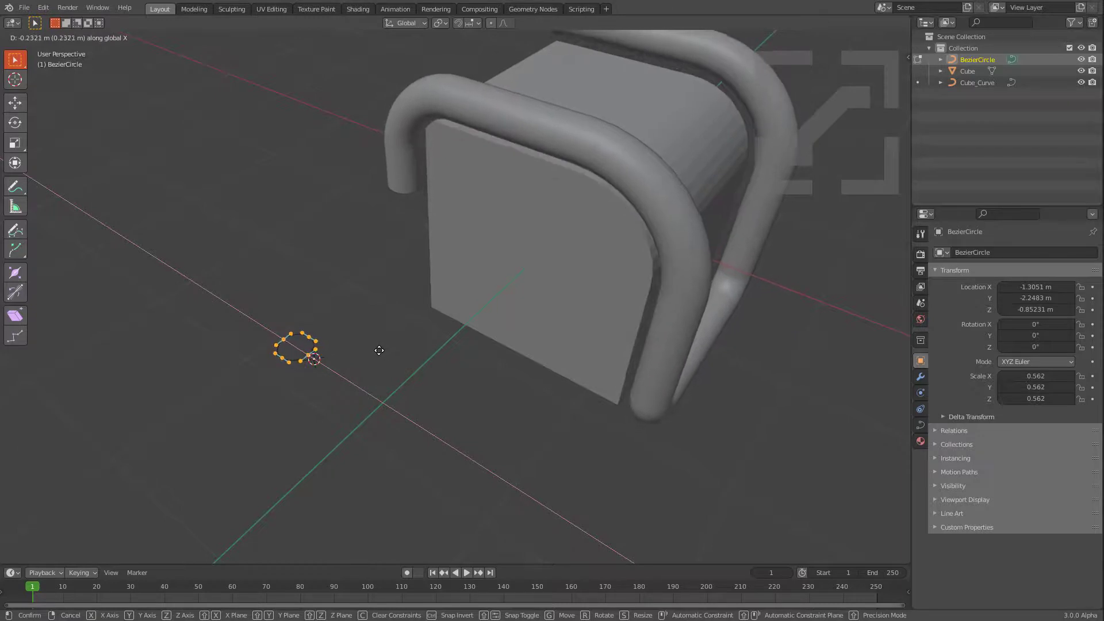
left_click(368, 341)
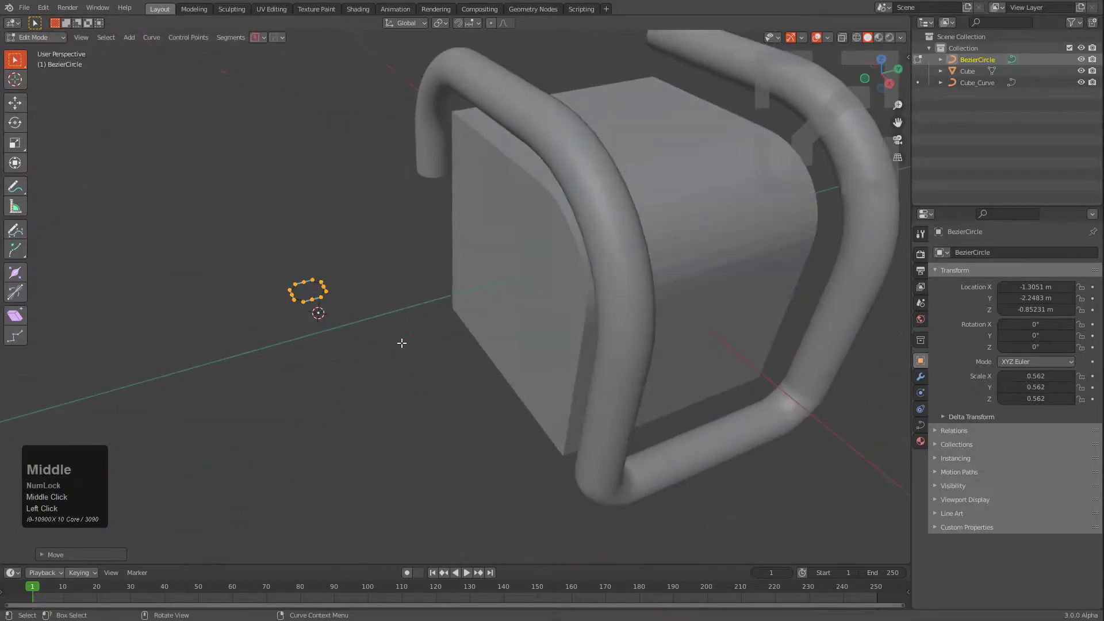
Offset the Bezier circle's points along Y as well.
middle_click_drag(326, 293, 326, 298)
key("g")
key("x")
key("y")
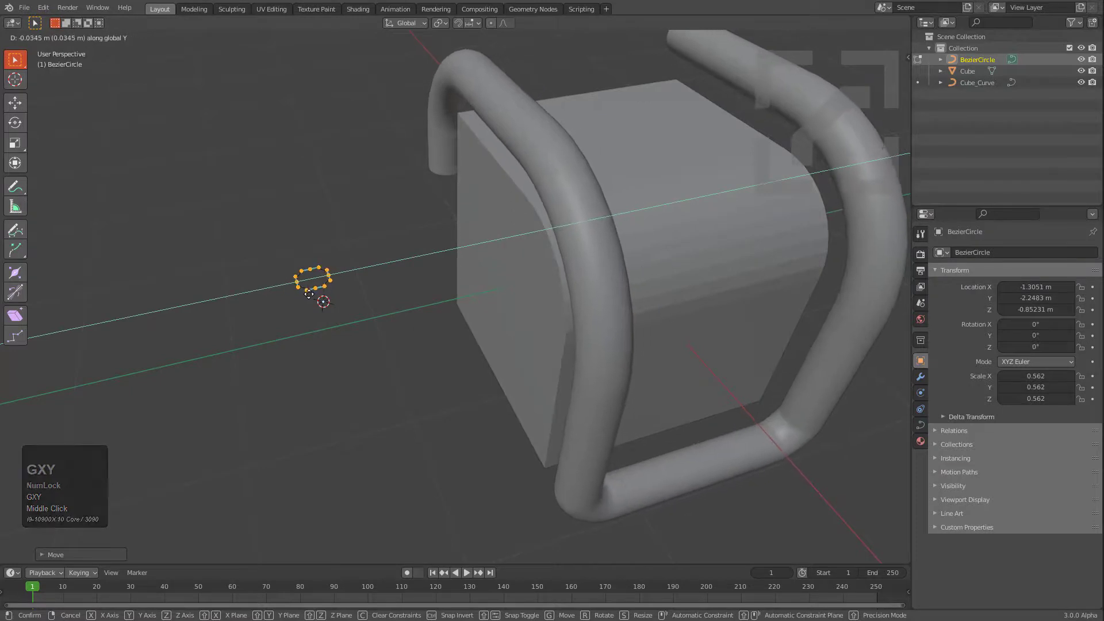
left_click(309, 294)
middle_click_drag(370, 253, 567, 167)
Mirror Cube_Curve across the Cube with the HOps mirror, adding a Mirror modifier.
left_click(567, 166)
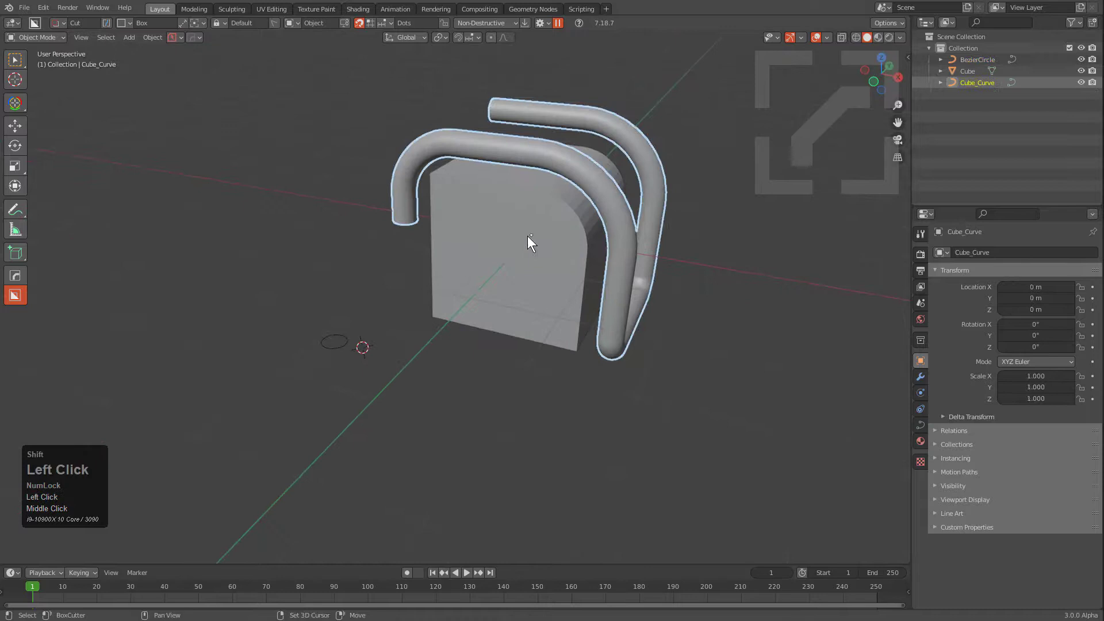
left_click(570, 237, "shift")
middle_click_drag(571, 237, 515, 260)
key("x")
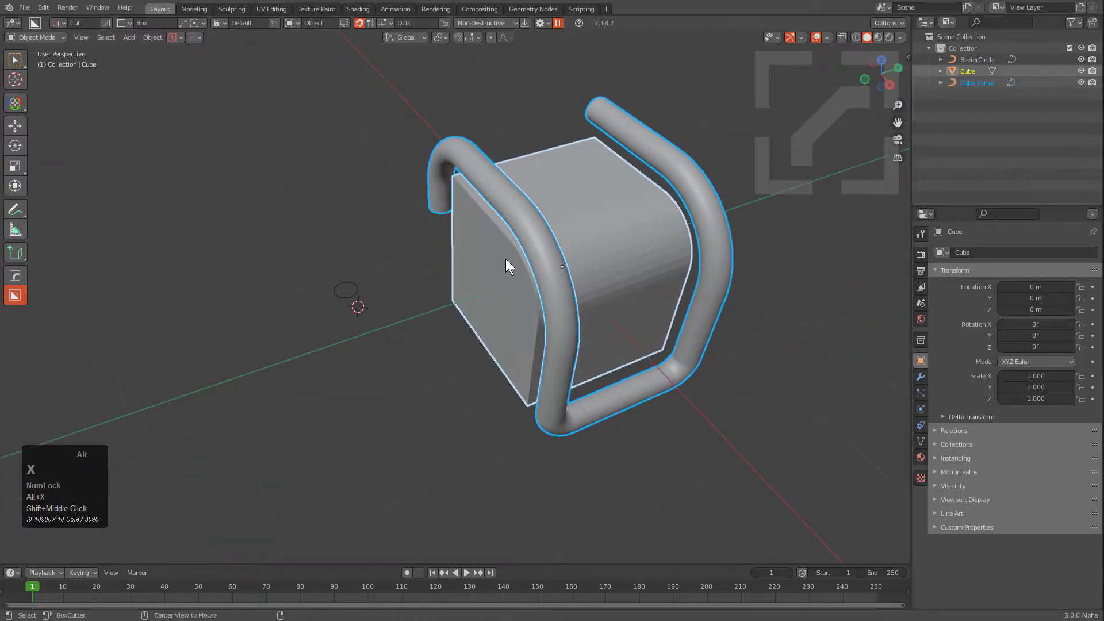
left_click(476, 303)
Clear the selection and reselect Cube_Curve to inspect the mirrored rail.
key("alt+a")
middle_click_drag(535, 280, 481, 161)
left_click(493, 234)
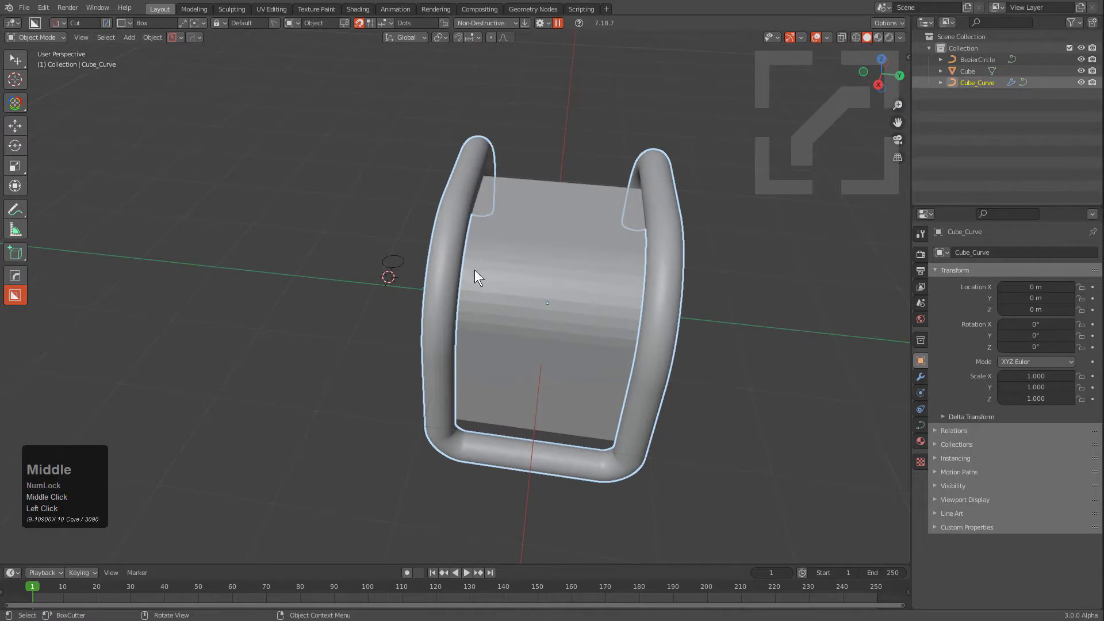
middle_click_drag(475, 276, 488, 284)
scroll(486, 279, "up", 2)
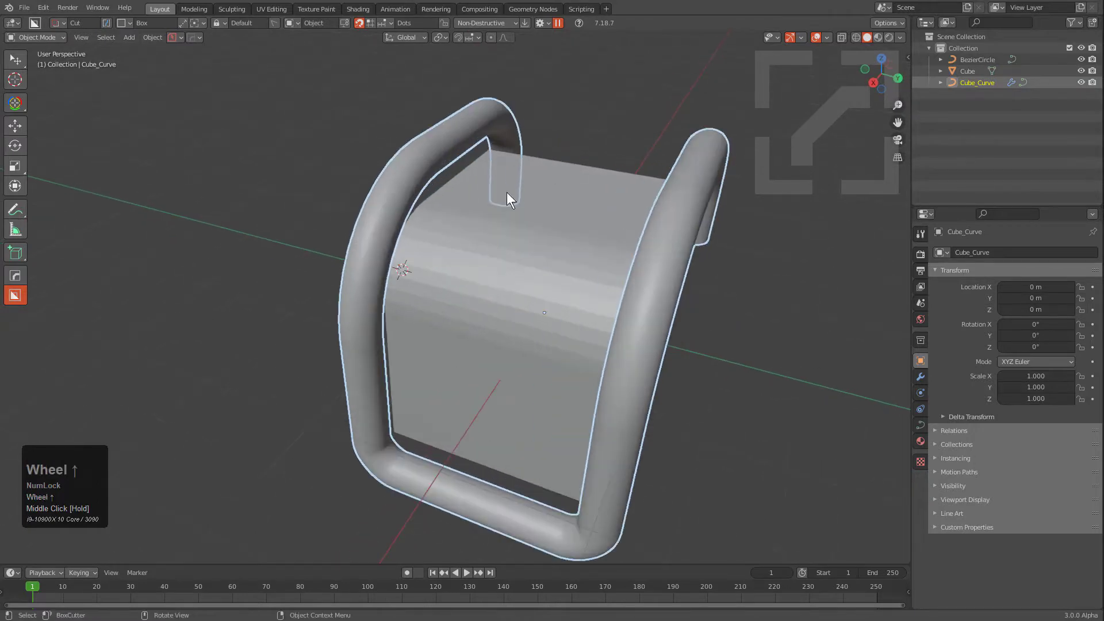